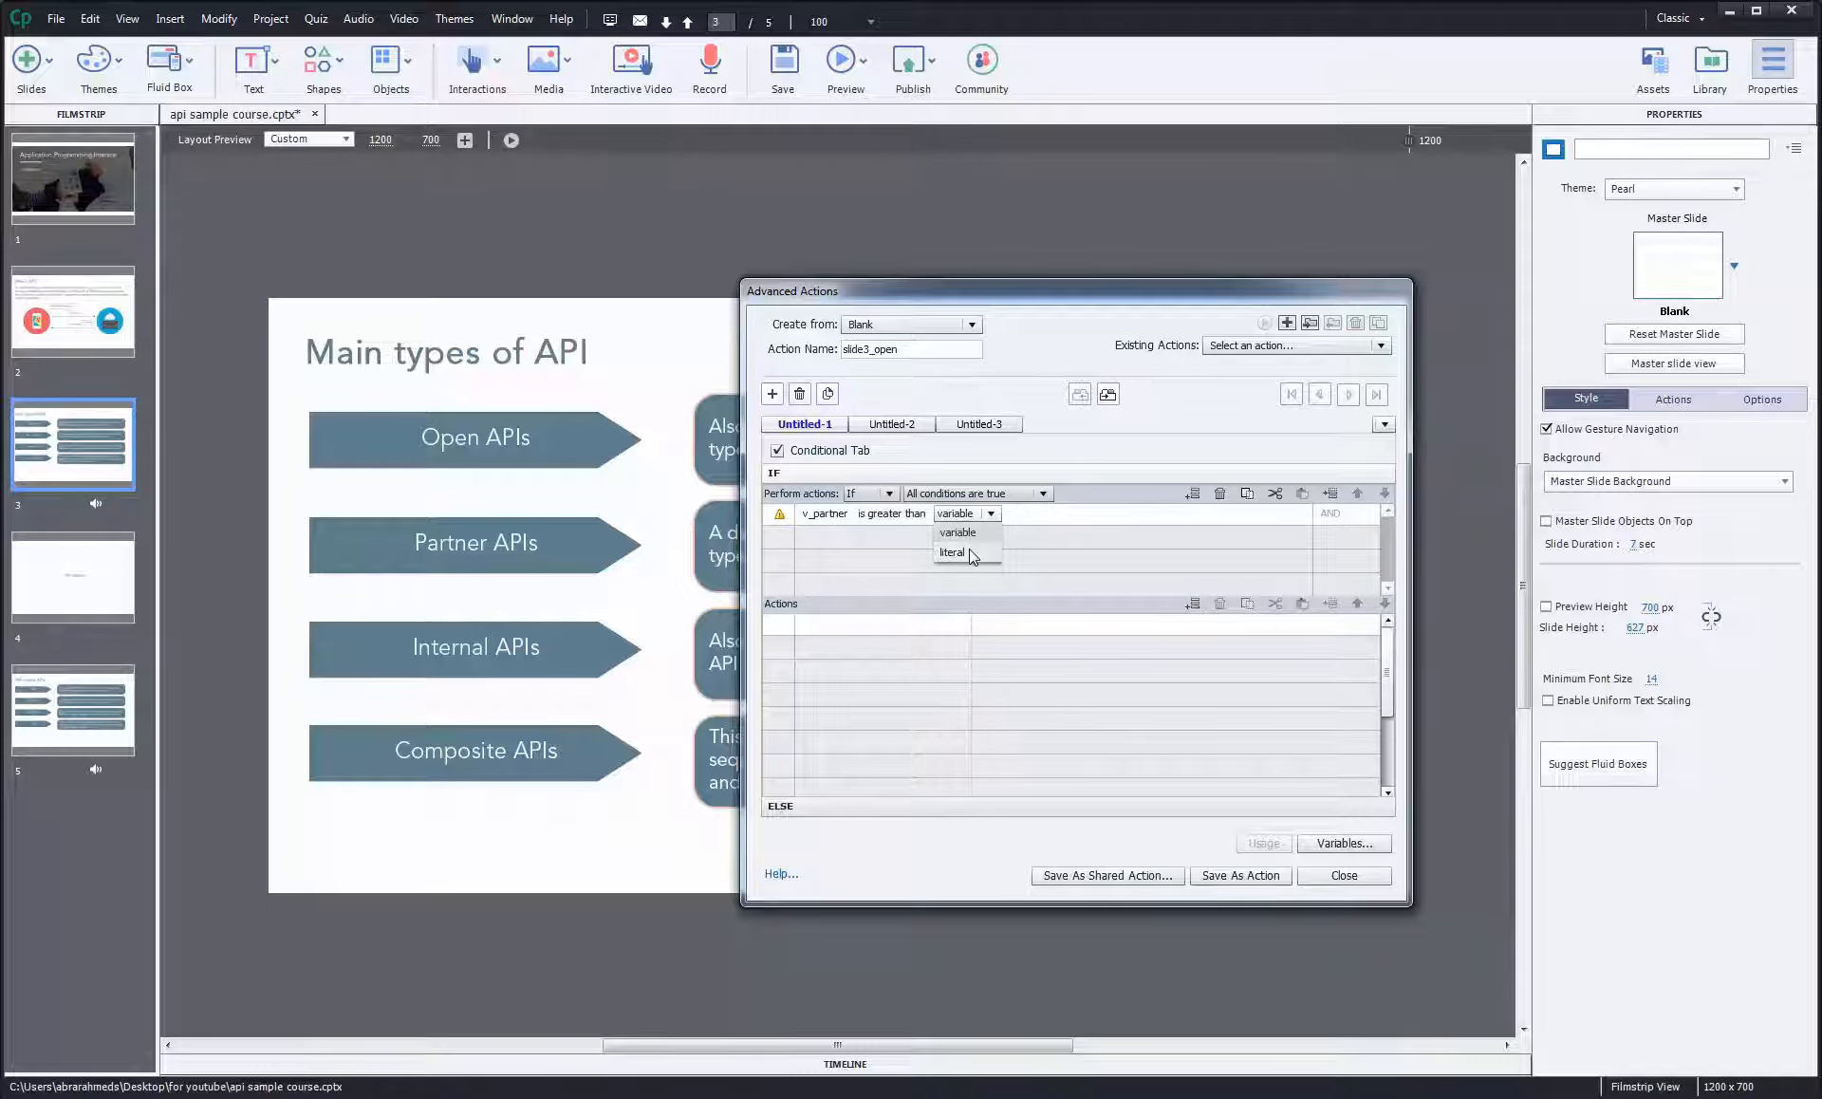
# Complete the v_partner condition of the first decision so it tests greater than the literal 0.
pyautogui.click(953, 552)
pyautogui.write('0')
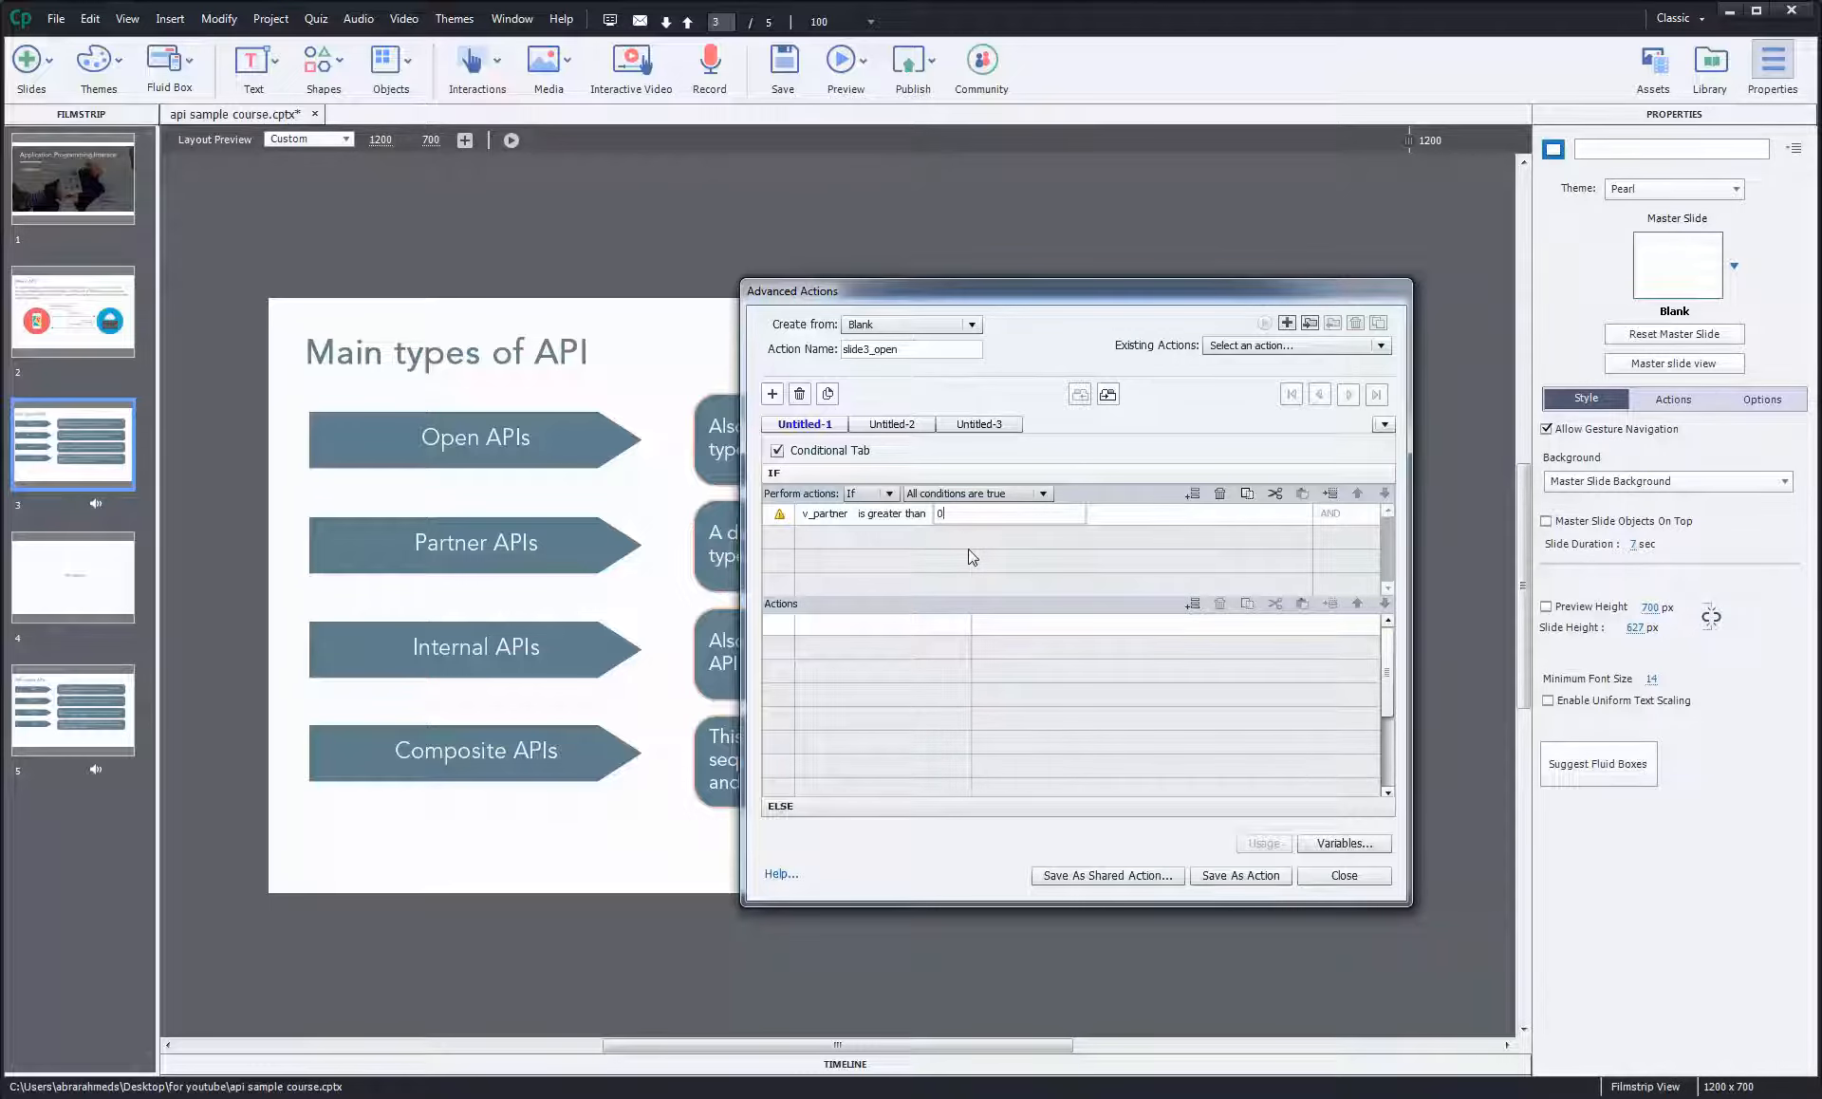
pyautogui.click(957, 562)
# Copy the v_partner condition and paste it twice into the condition rows below it.
pyautogui.click(1247, 495)
pyautogui.click(943, 537)
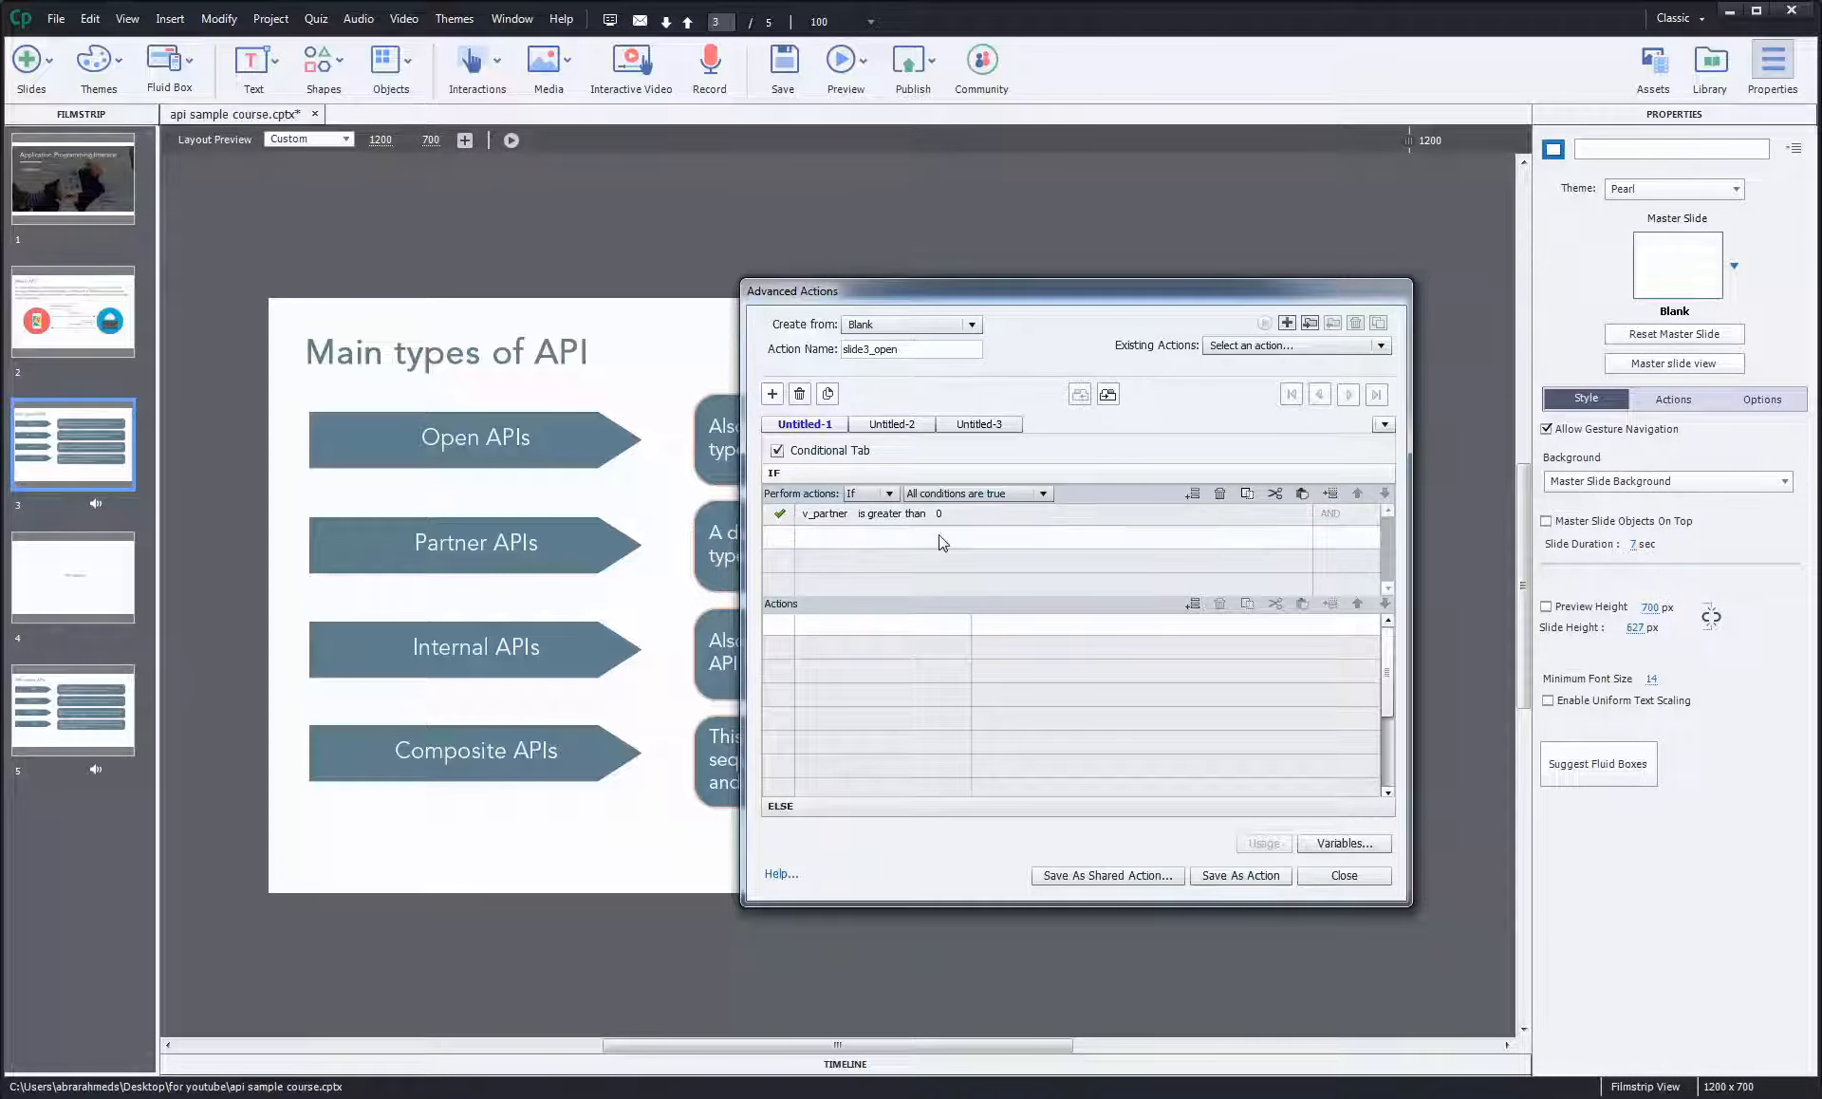
pyautogui.click(1300, 496)
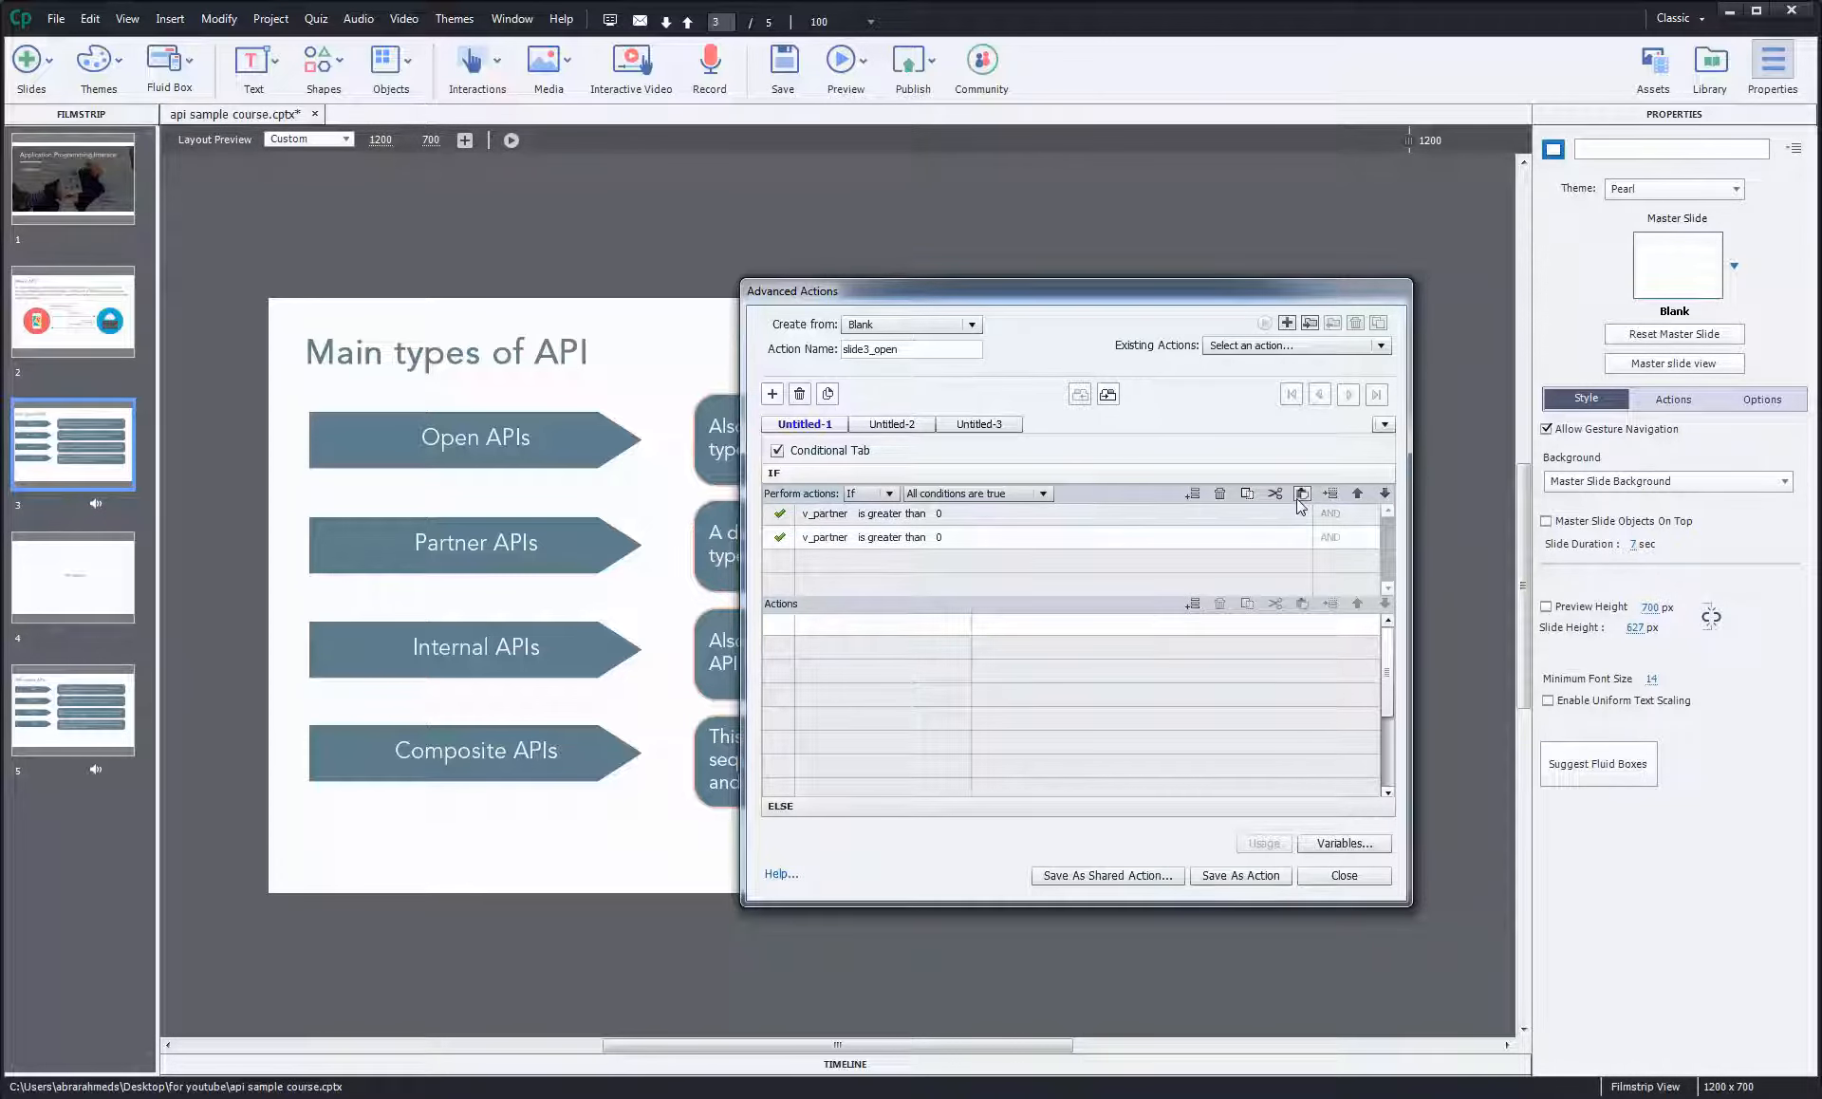
pyautogui.click(1004, 562)
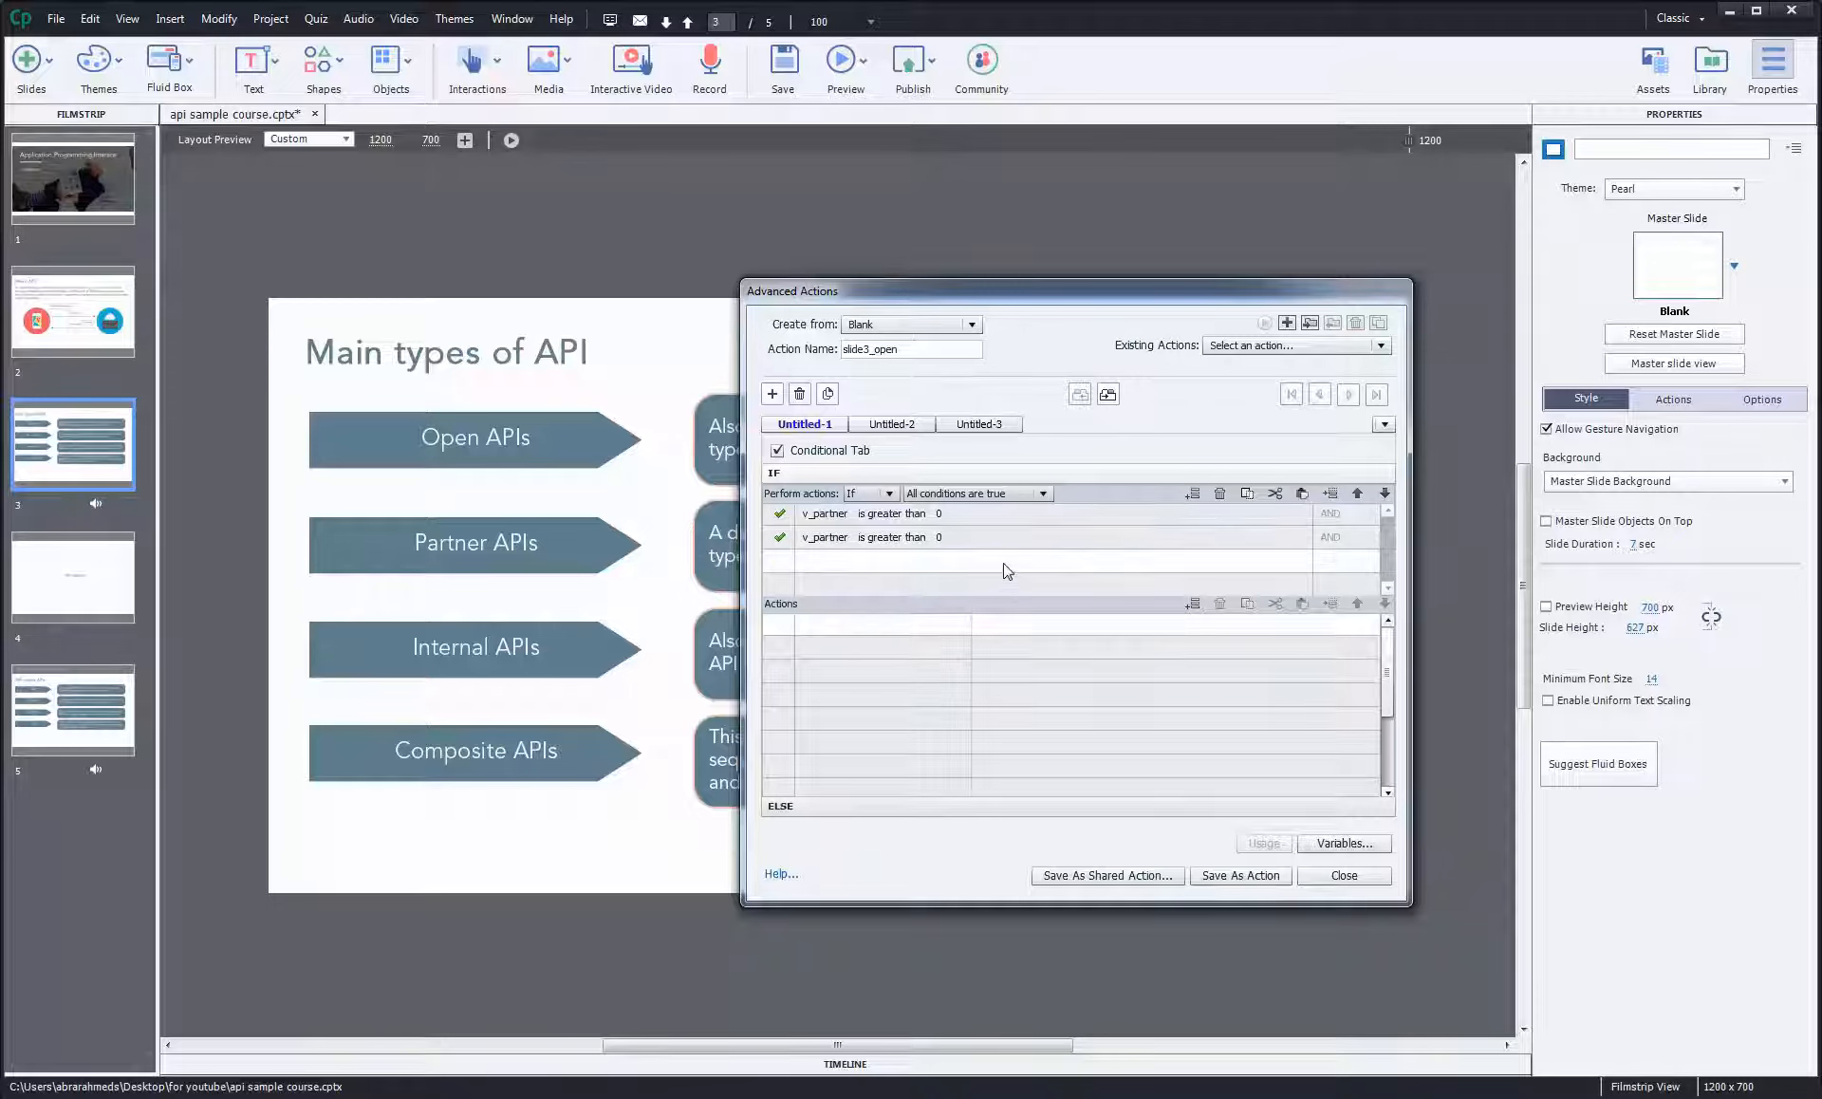
pyautogui.click(1301, 496)
# Change the variable in the second condition to v_internal.
pyautogui.click(833, 541)
pyautogui.click(834, 539)
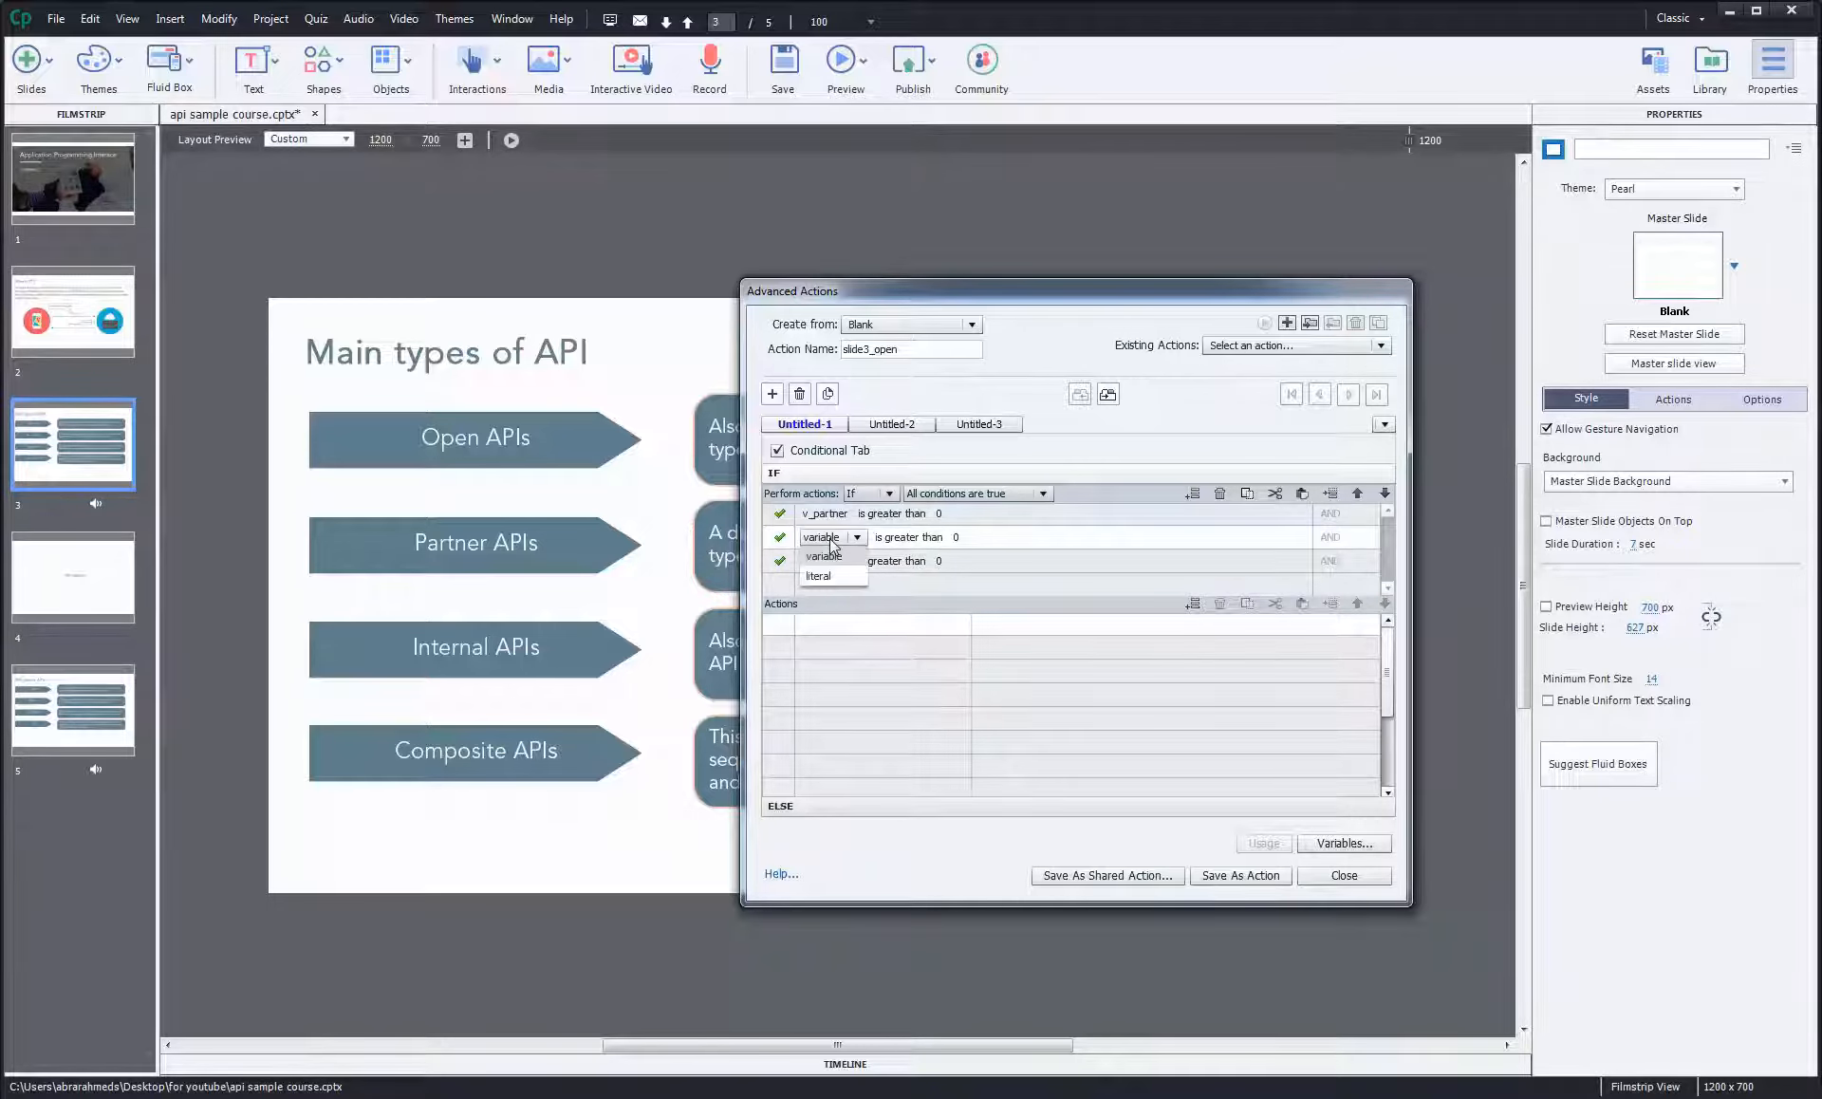
pyautogui.click(825, 557)
pyautogui.write('v')
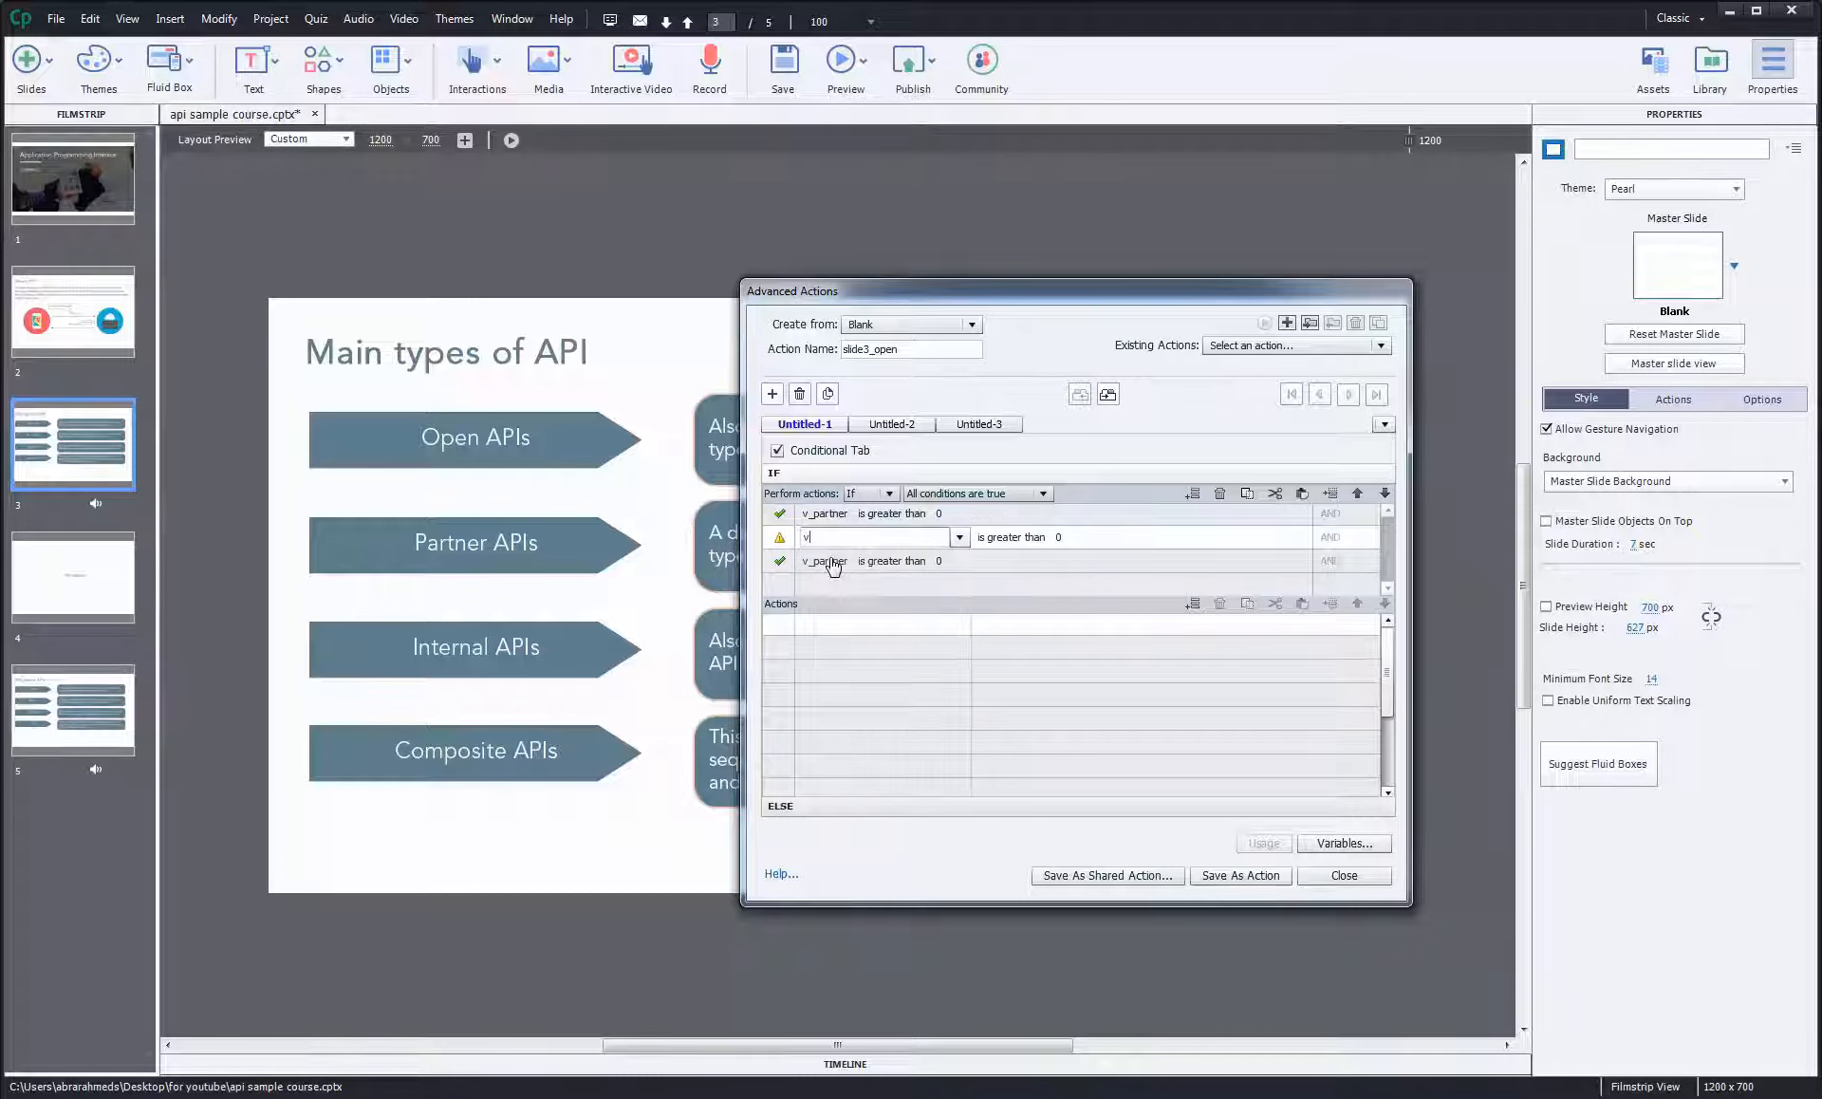
pyautogui.write('_inter')
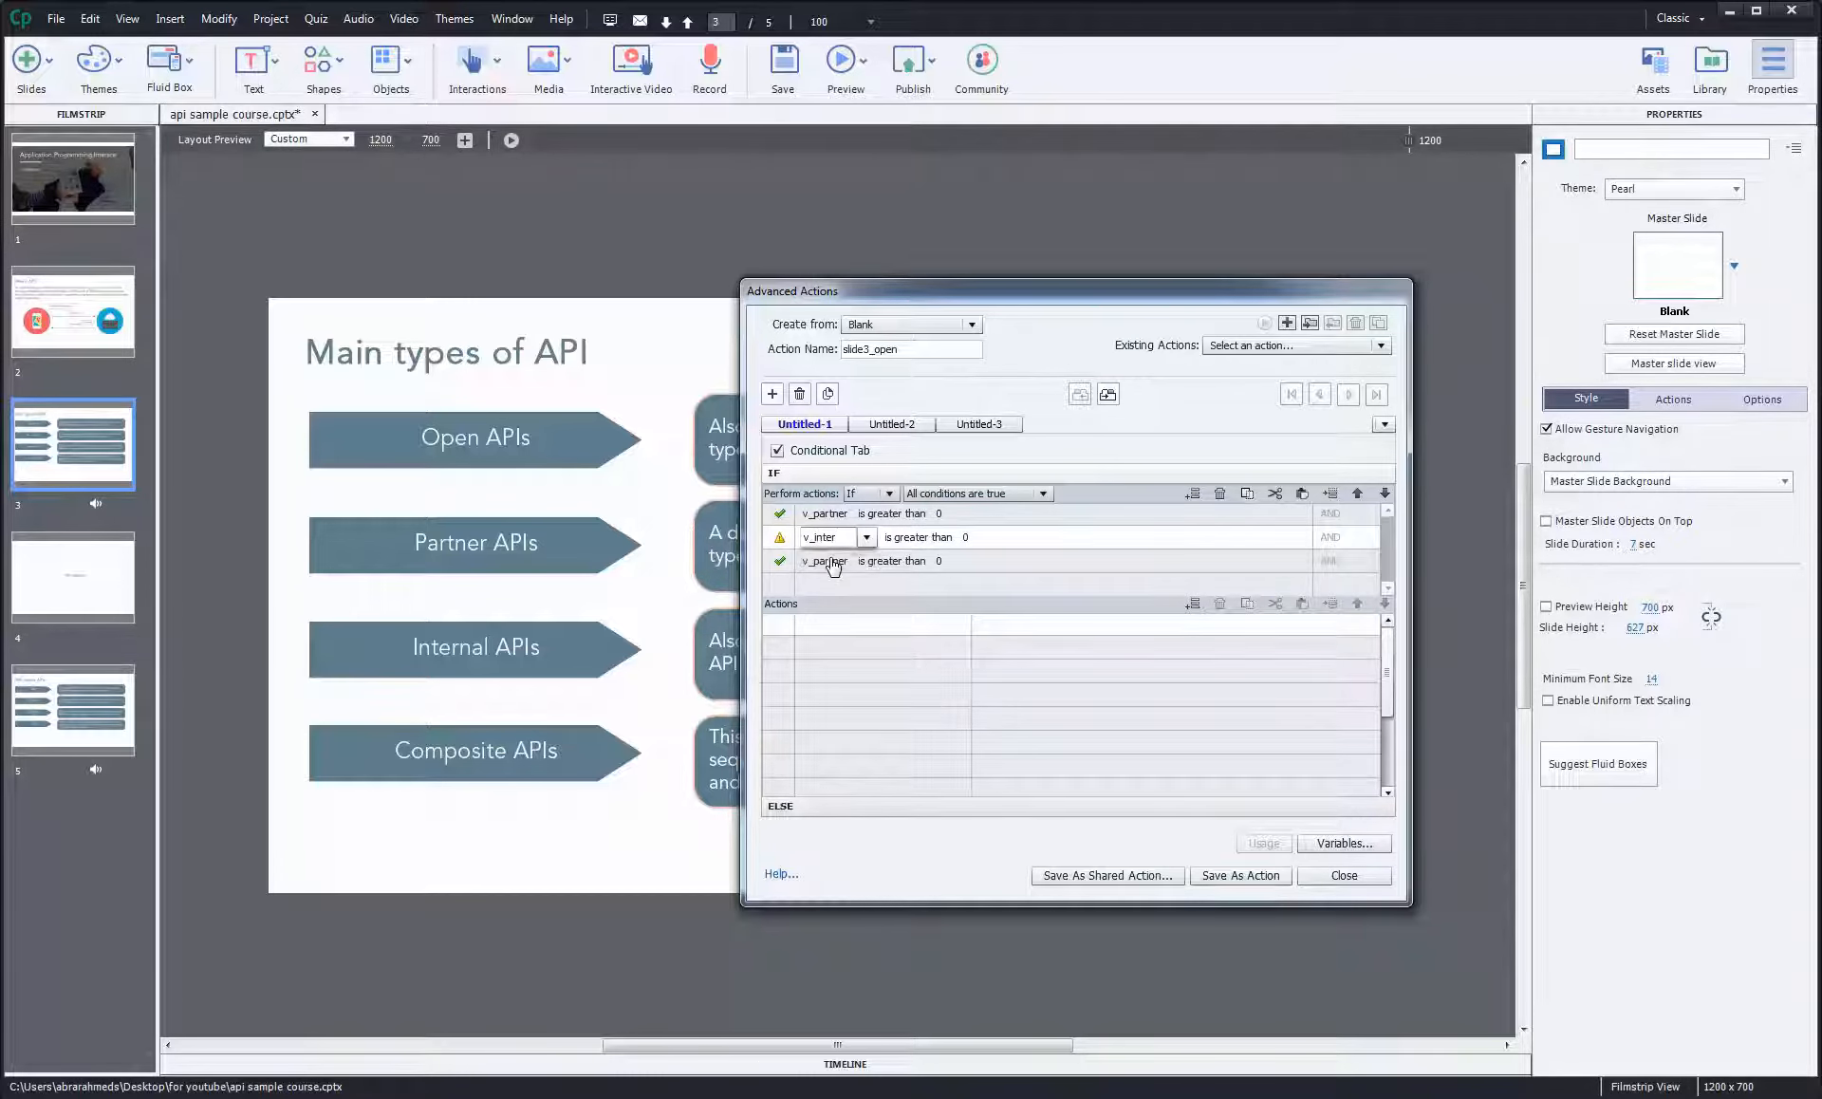
pyautogui.click(833, 564)
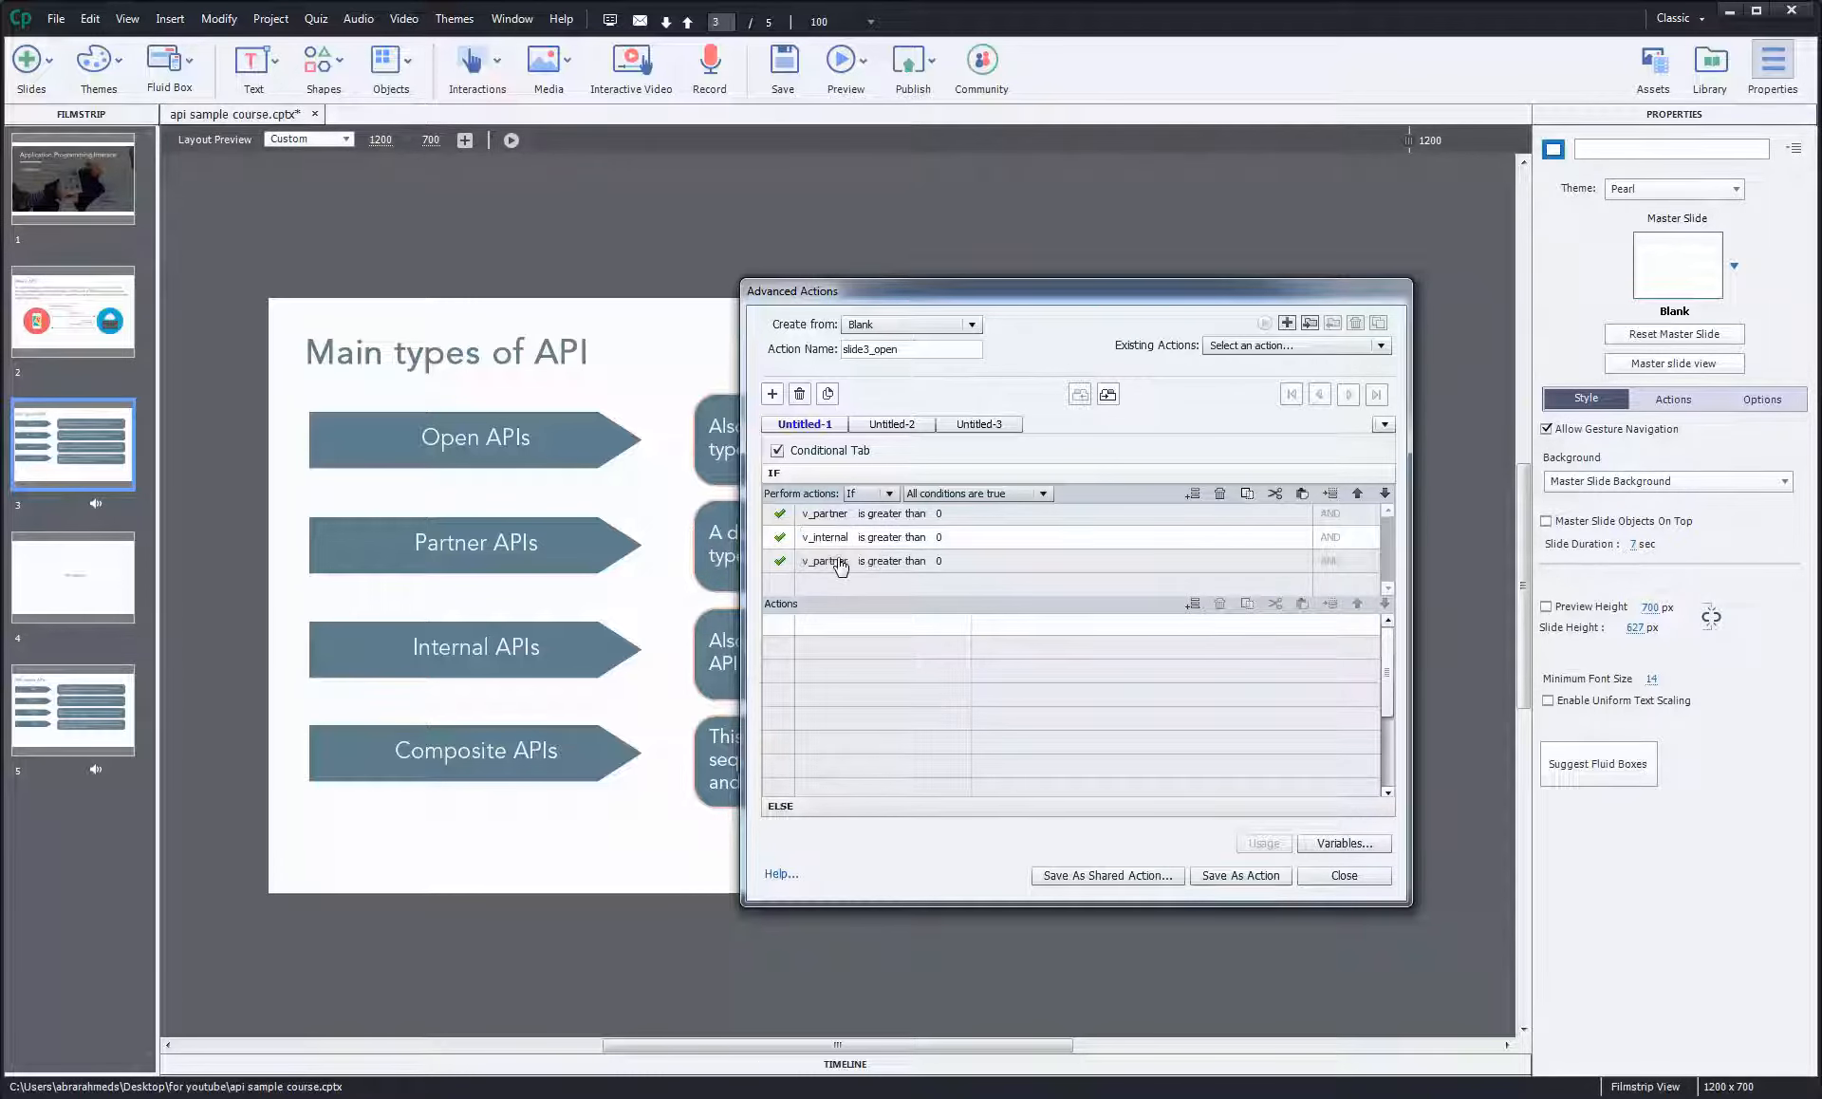
# Change the variable in the third condition to v_composite.
pyautogui.click(834, 565)
pyautogui.click(834, 566)
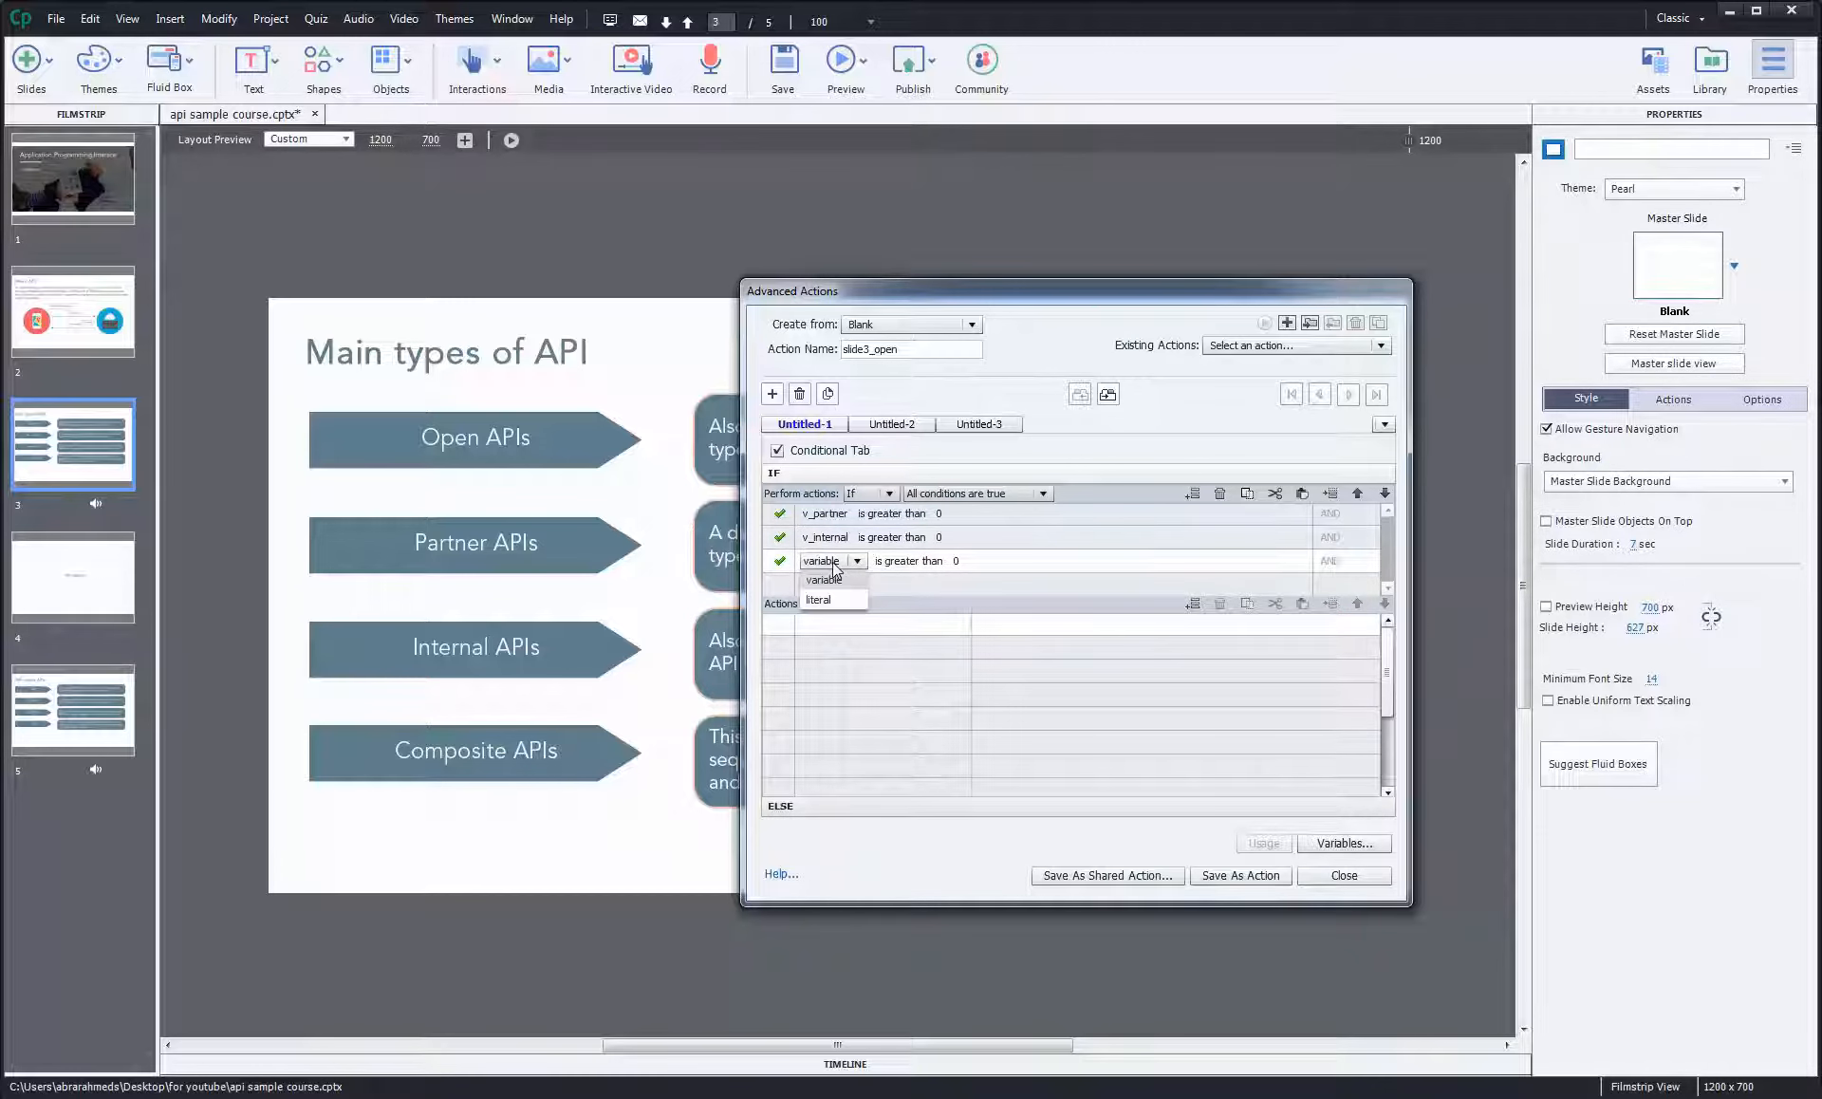
pyautogui.click(834, 576)
pyautogui.write('v_')
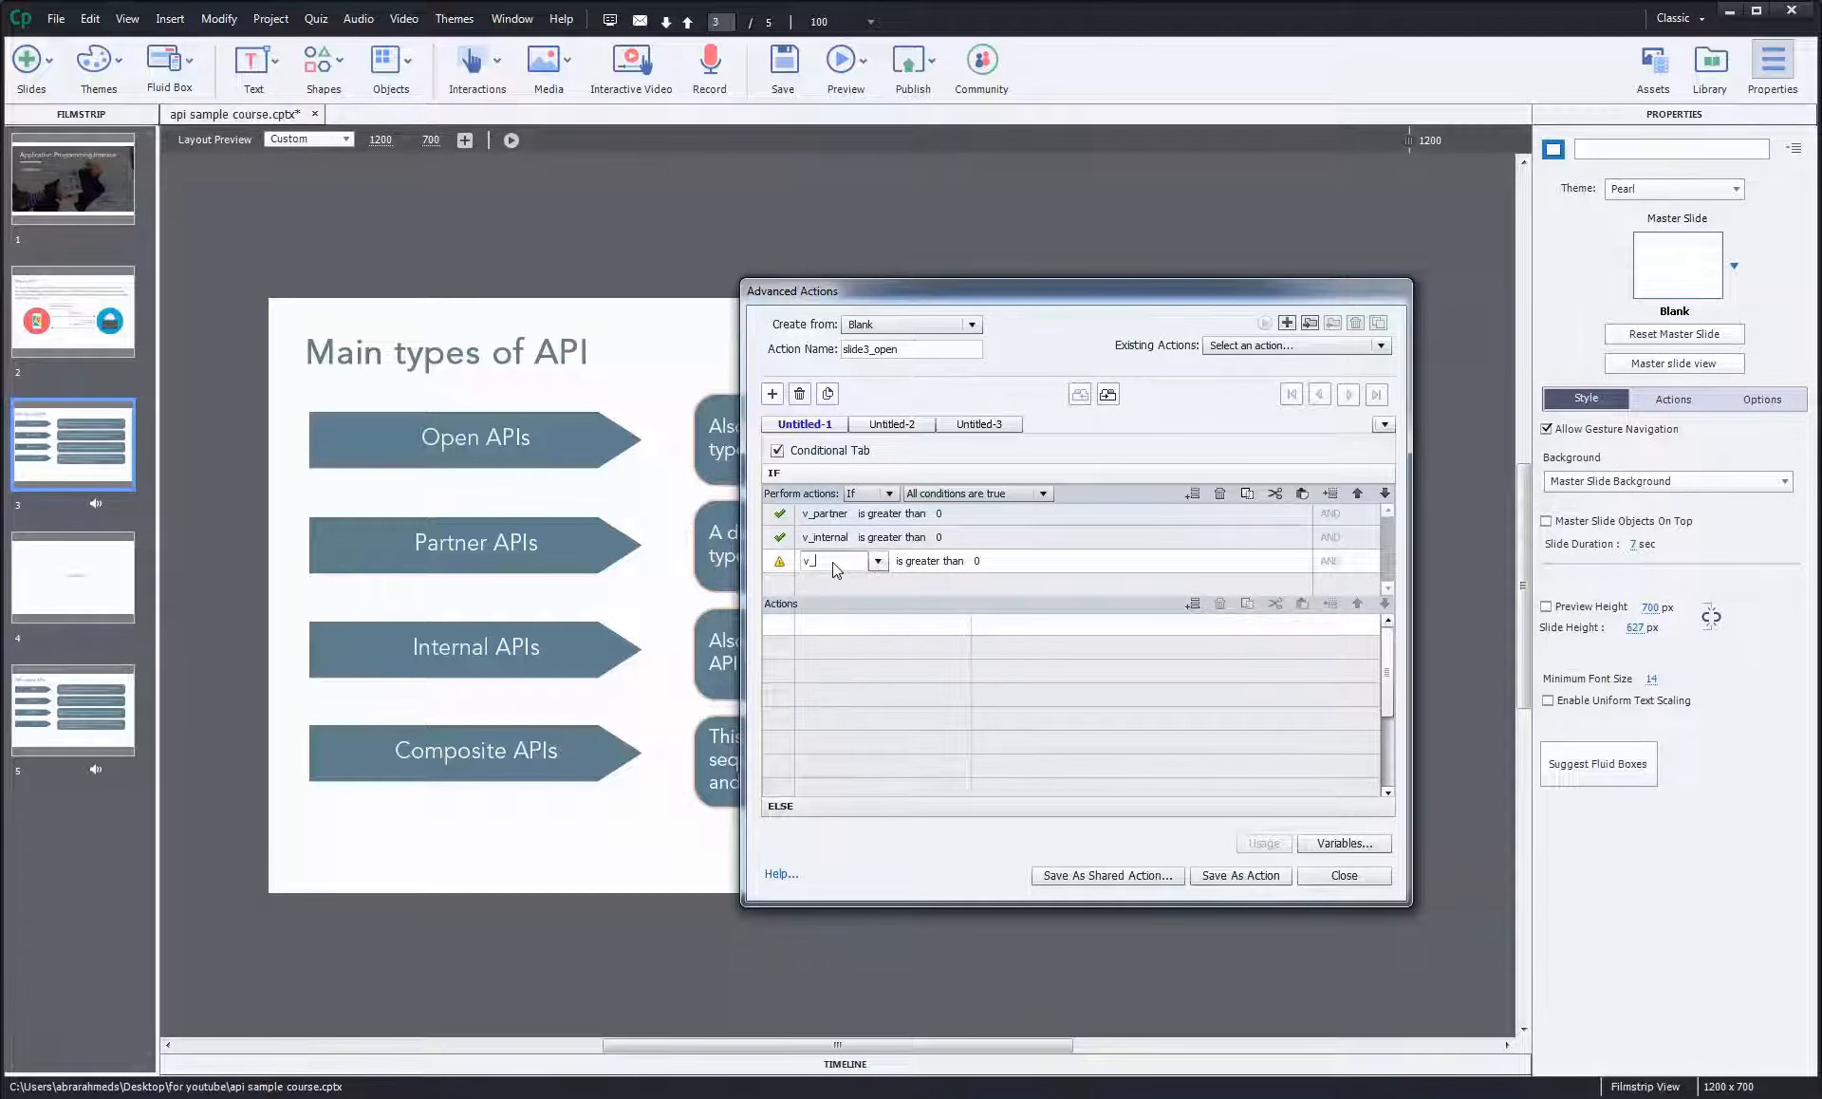
pyautogui.write('com')
pyautogui.click(841, 580)
# Add an Increment action for v_open by 1 as the first action of the IF branch.
pyautogui.doubleClick(847, 630)
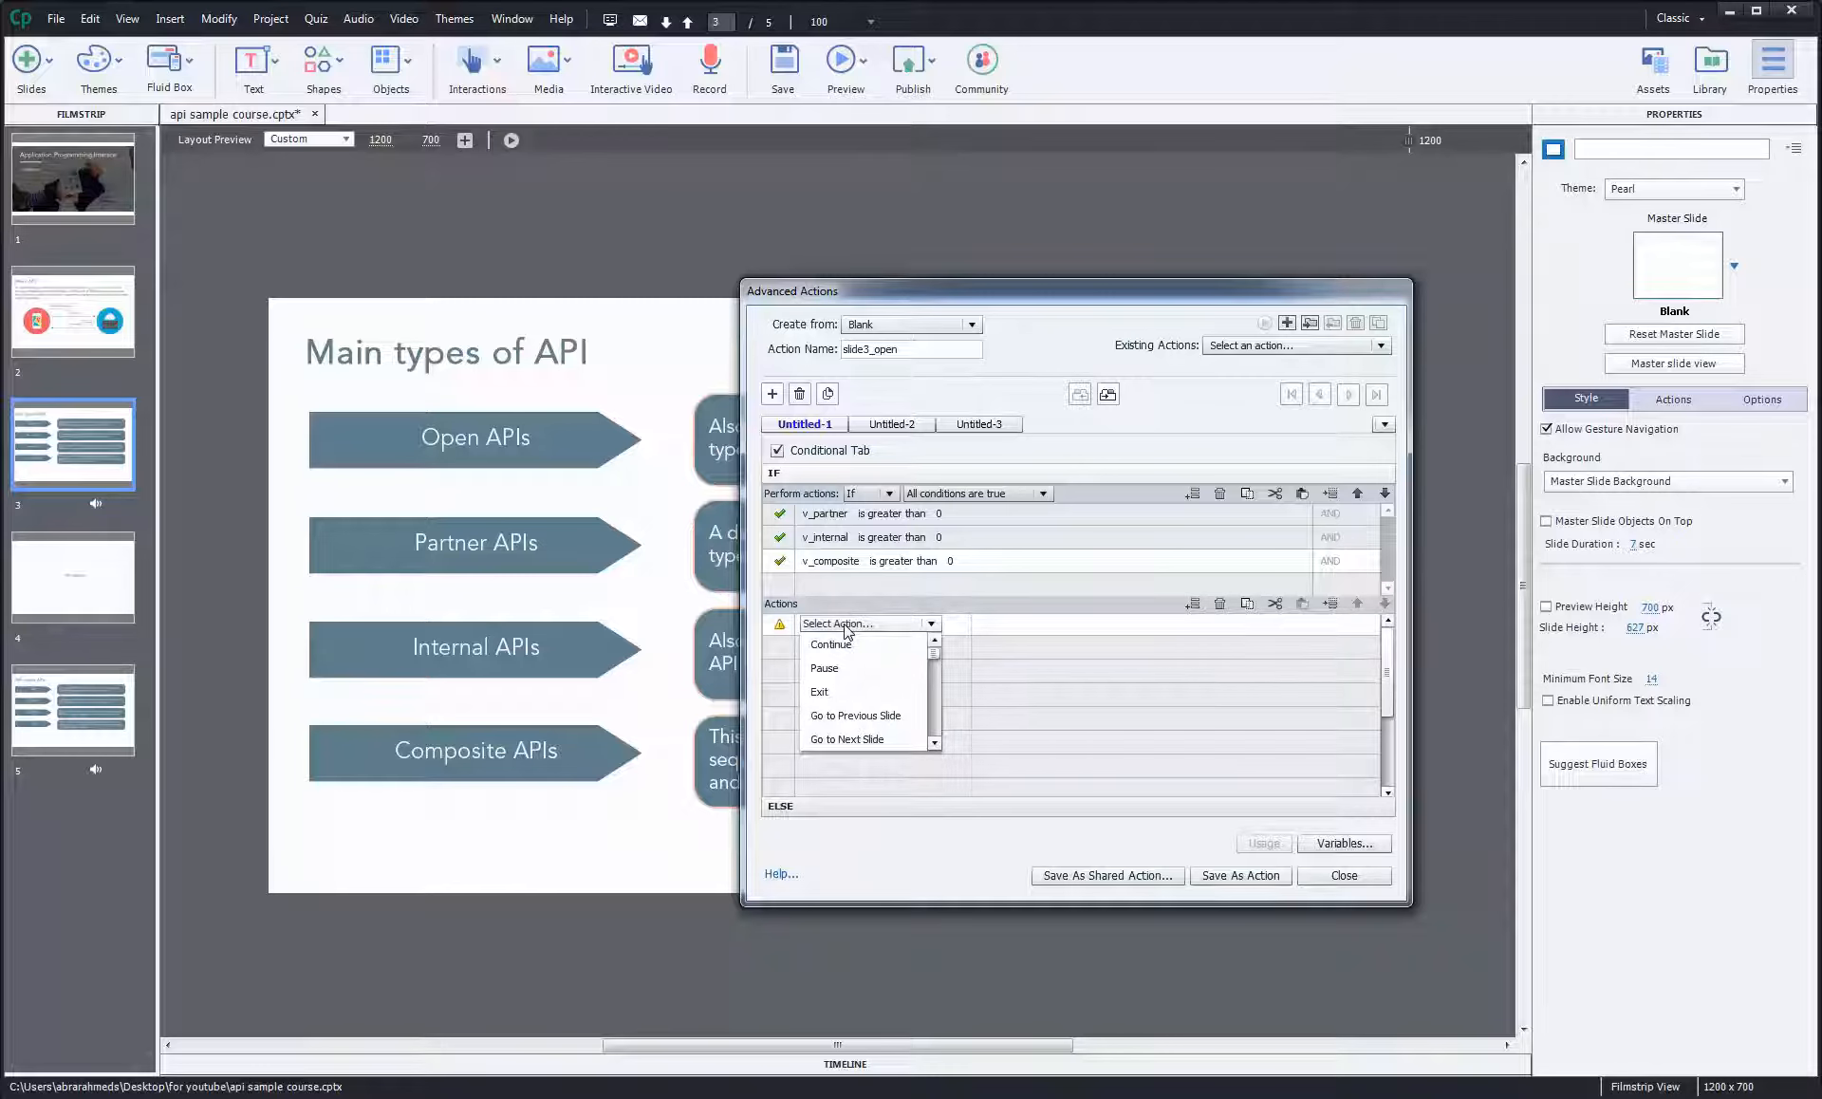
pyautogui.press('i')
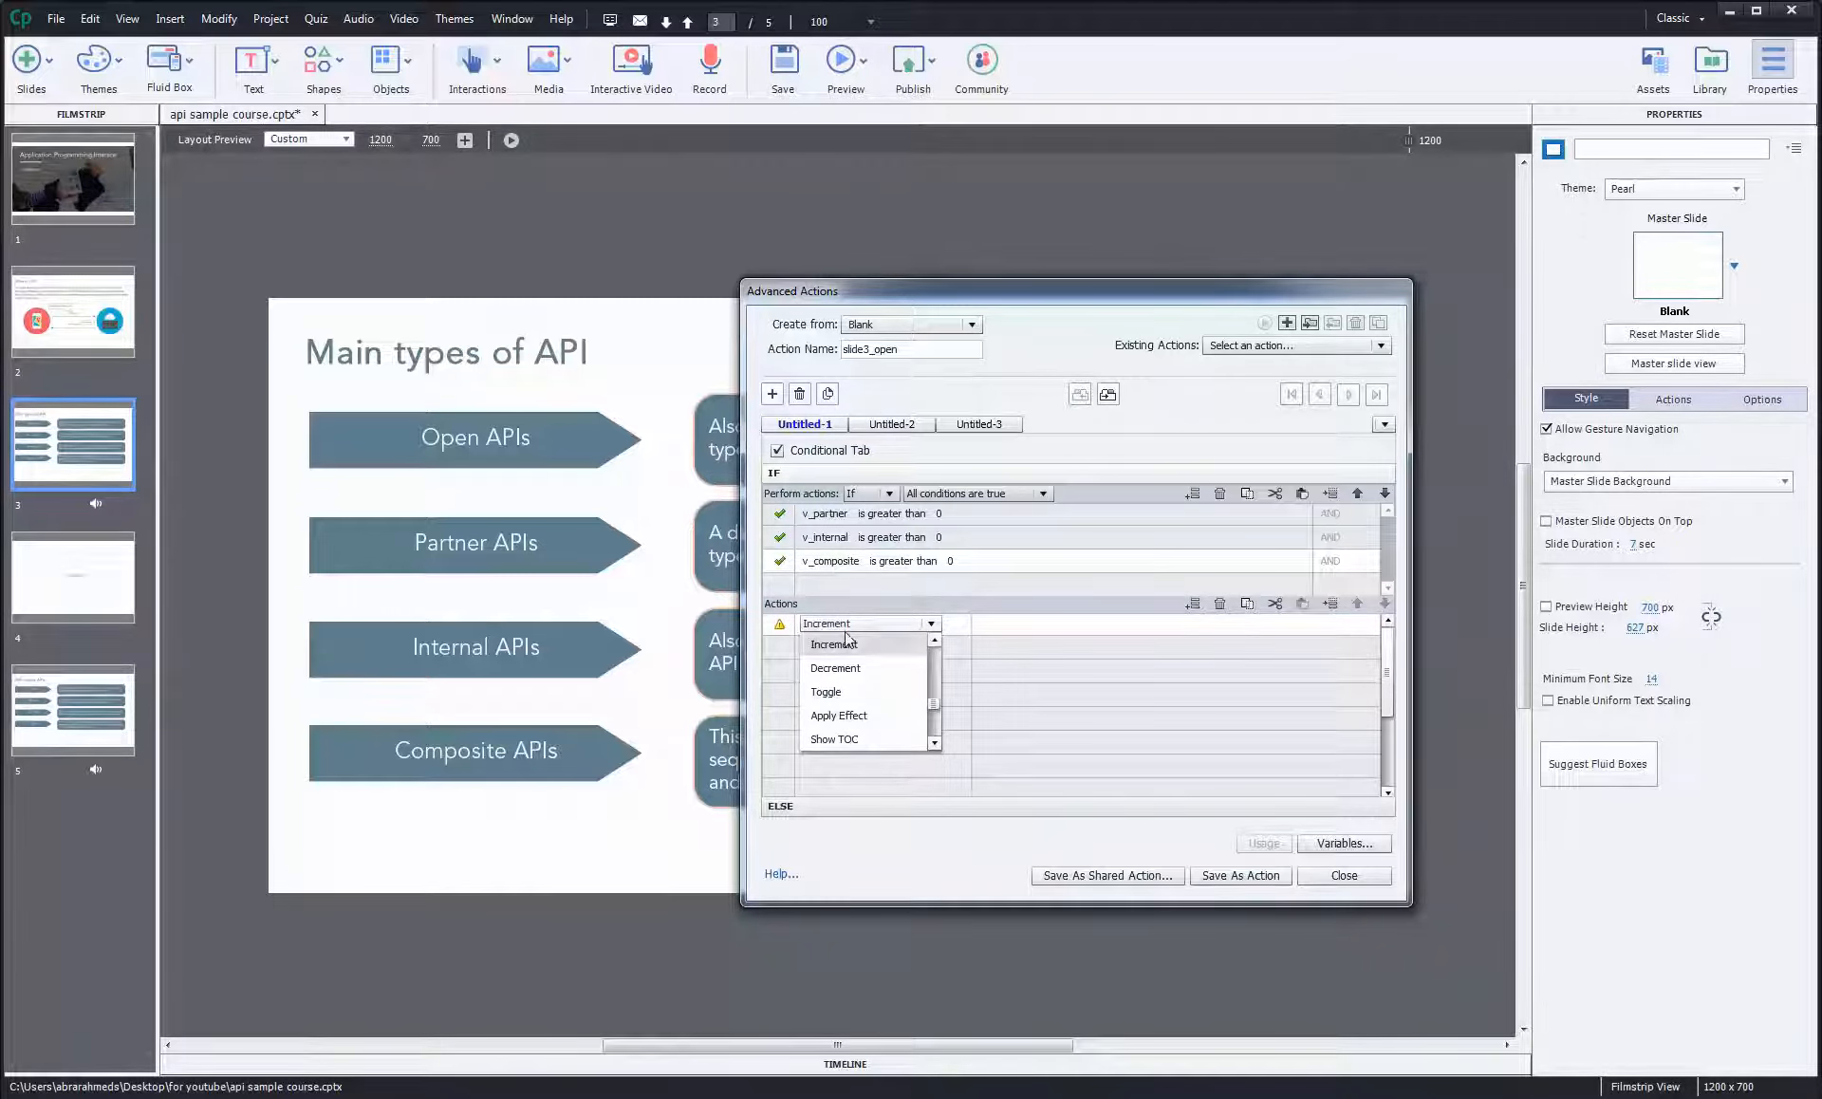
pyautogui.click(854, 644)
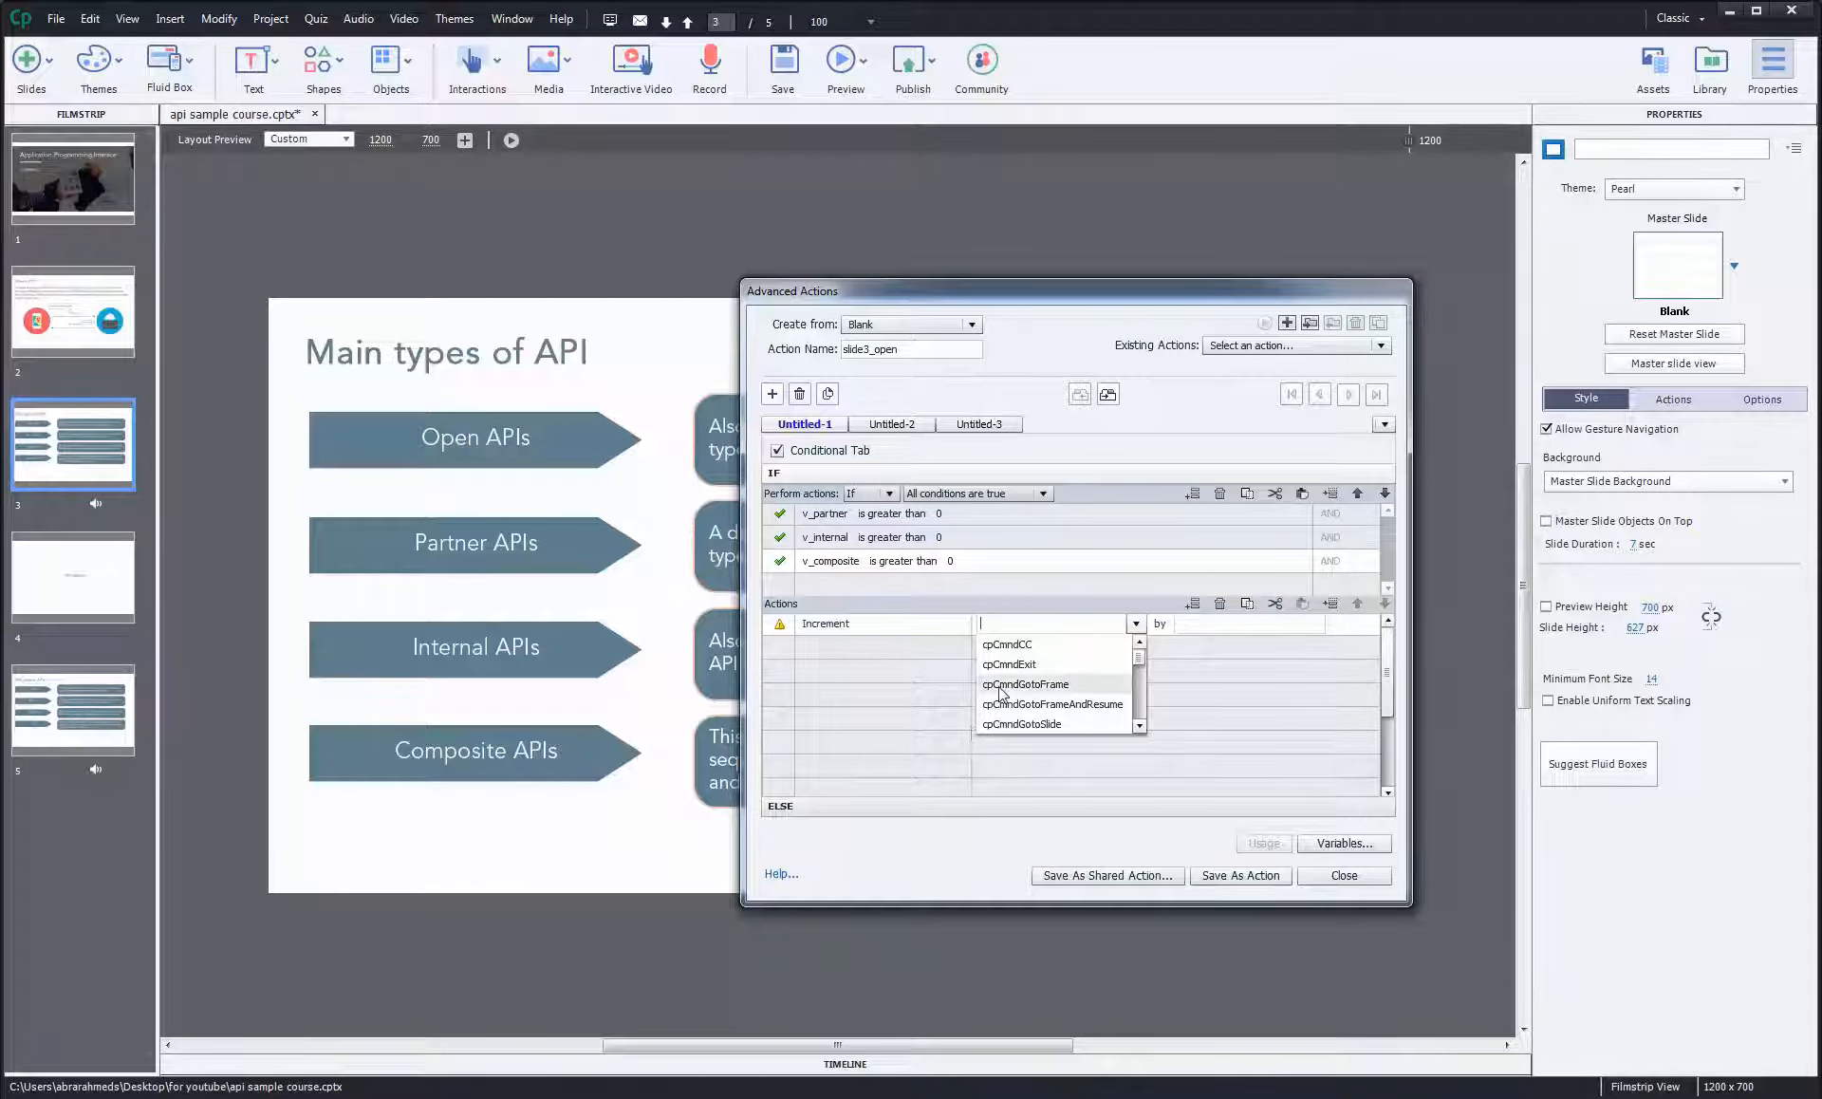
pyautogui.write('v_')
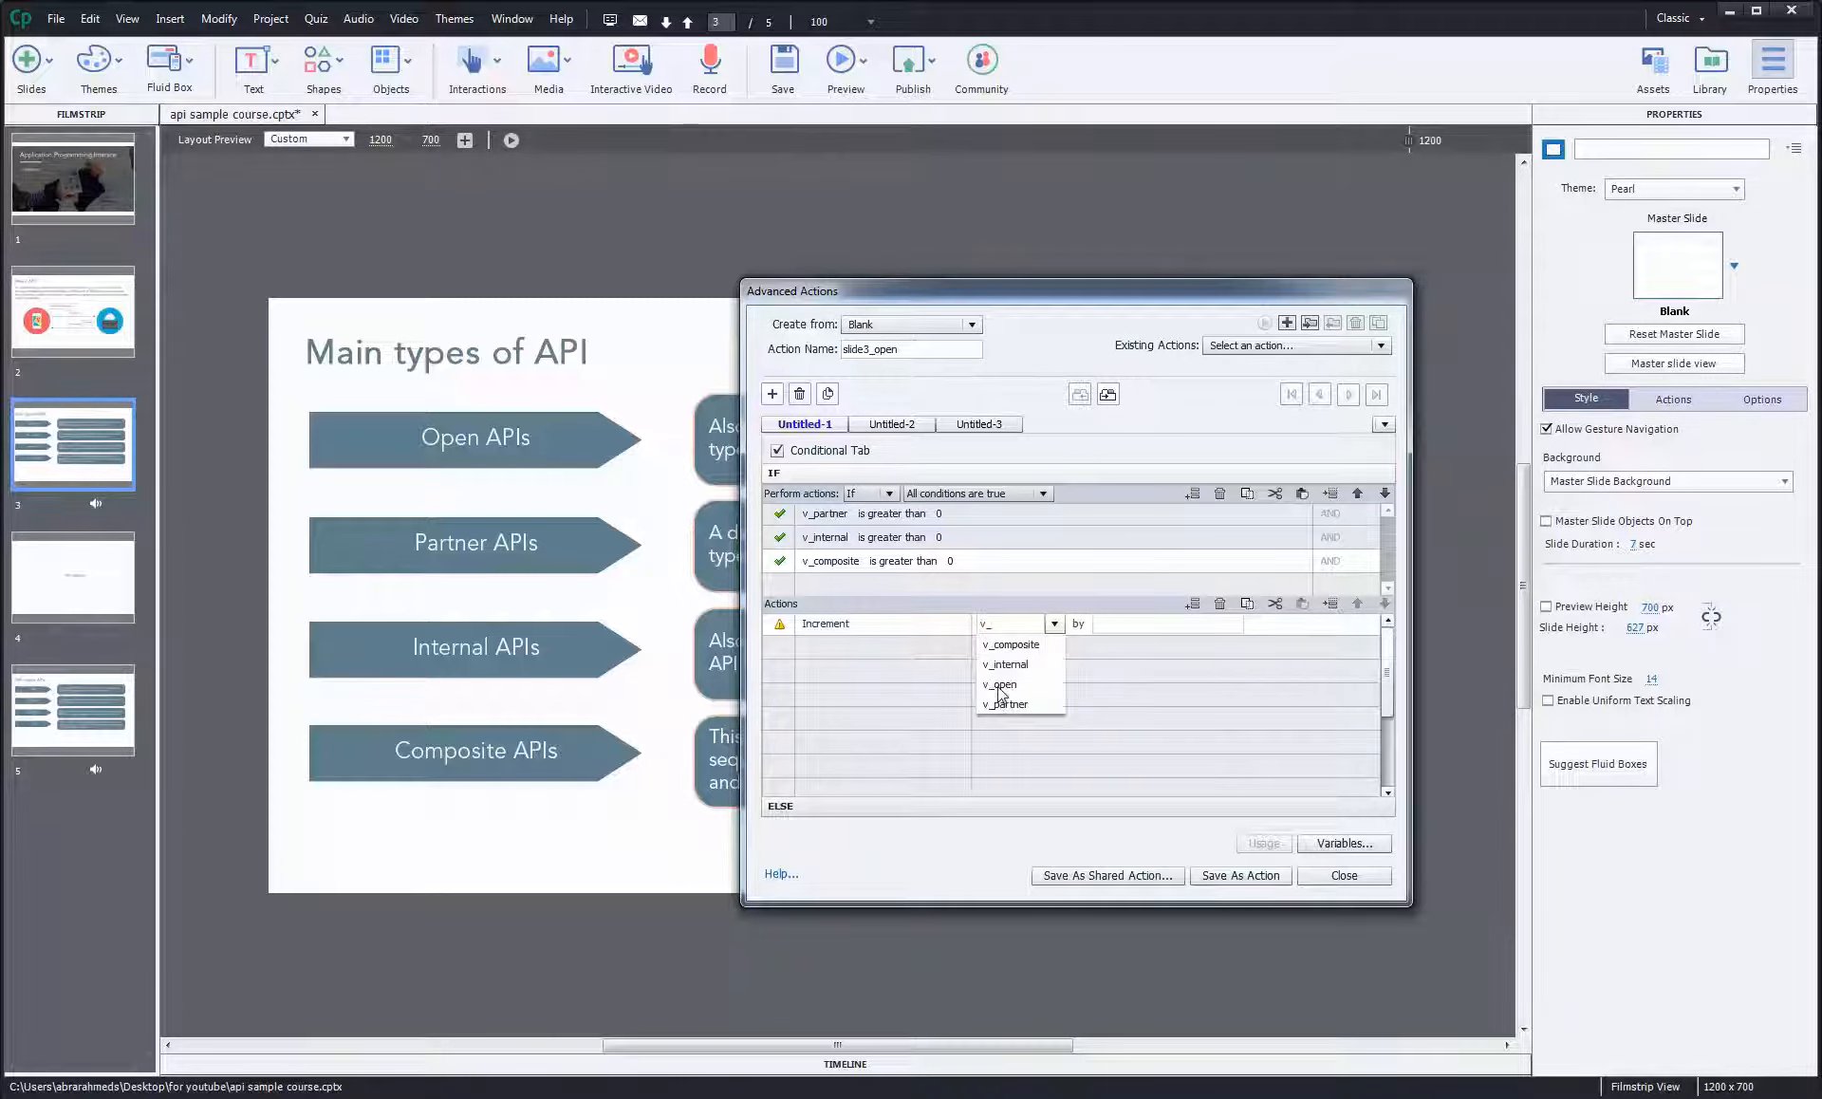
pyautogui.write('open')
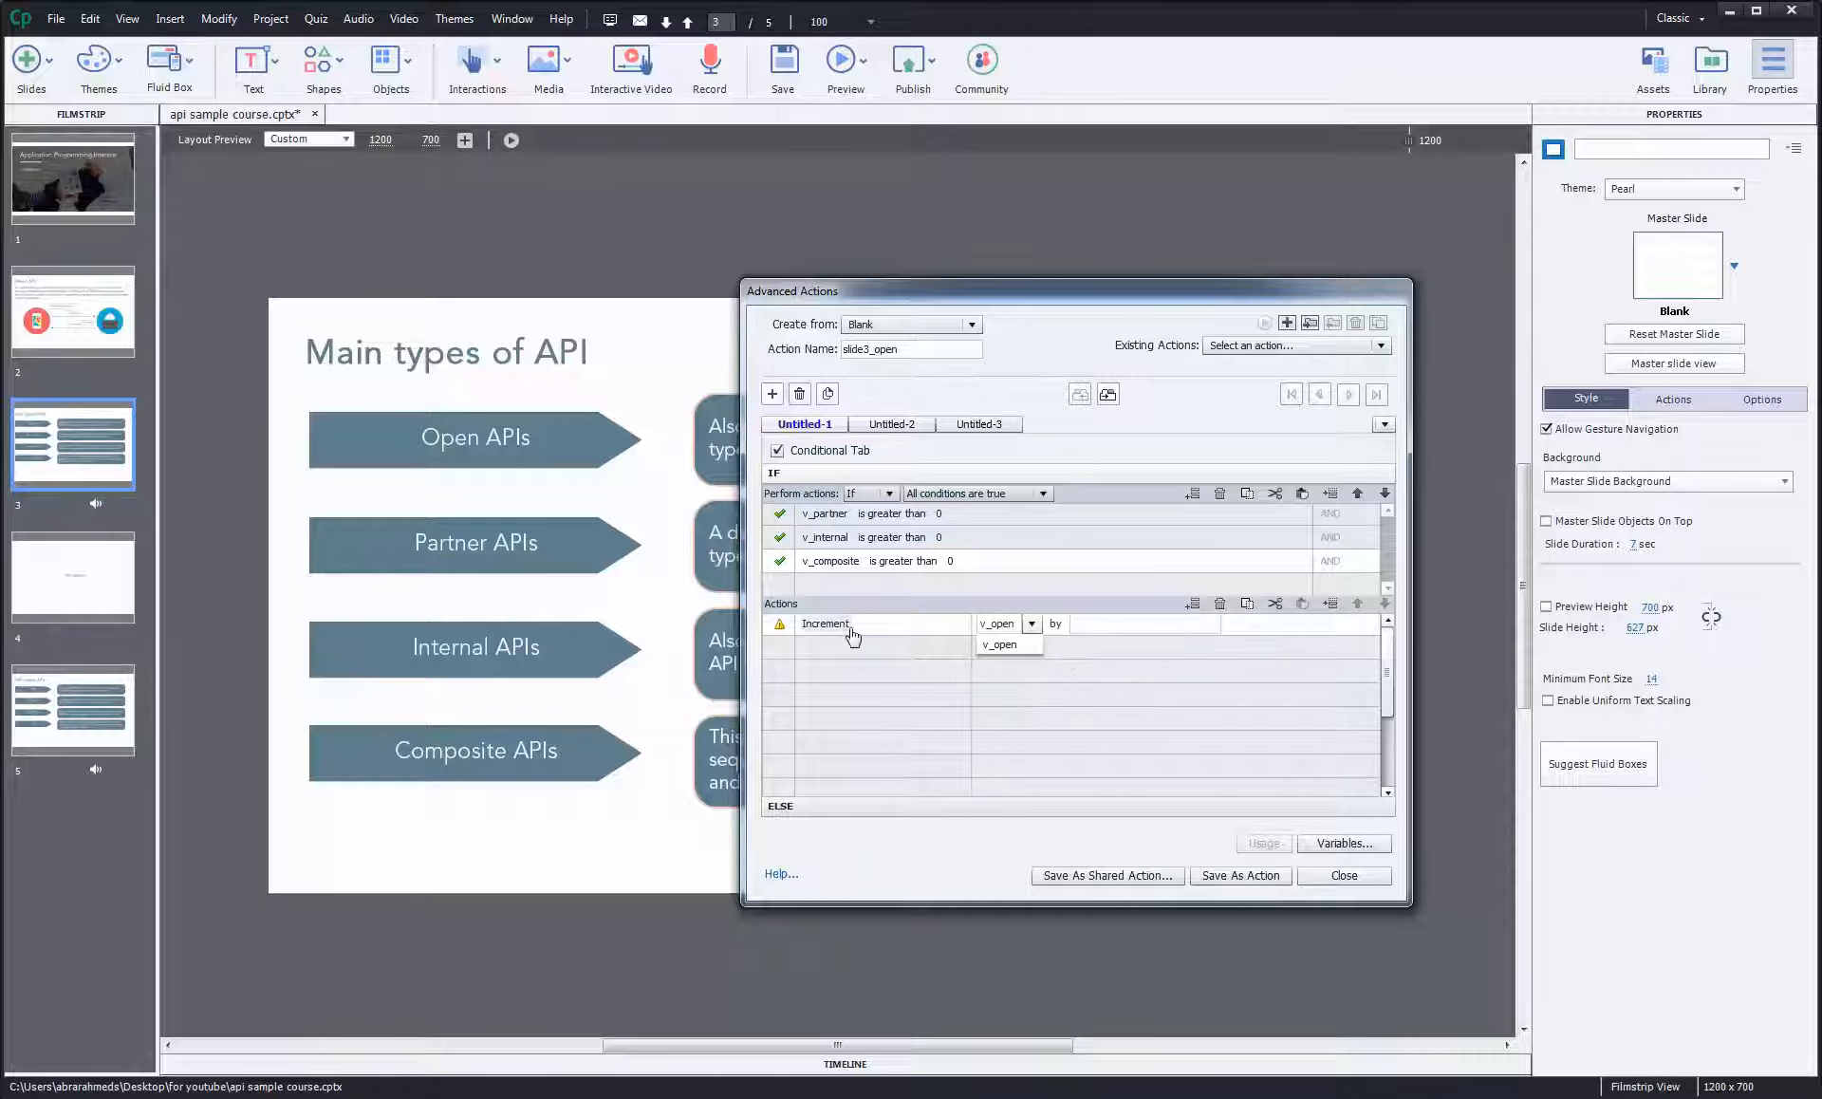
pyautogui.click(1111, 626)
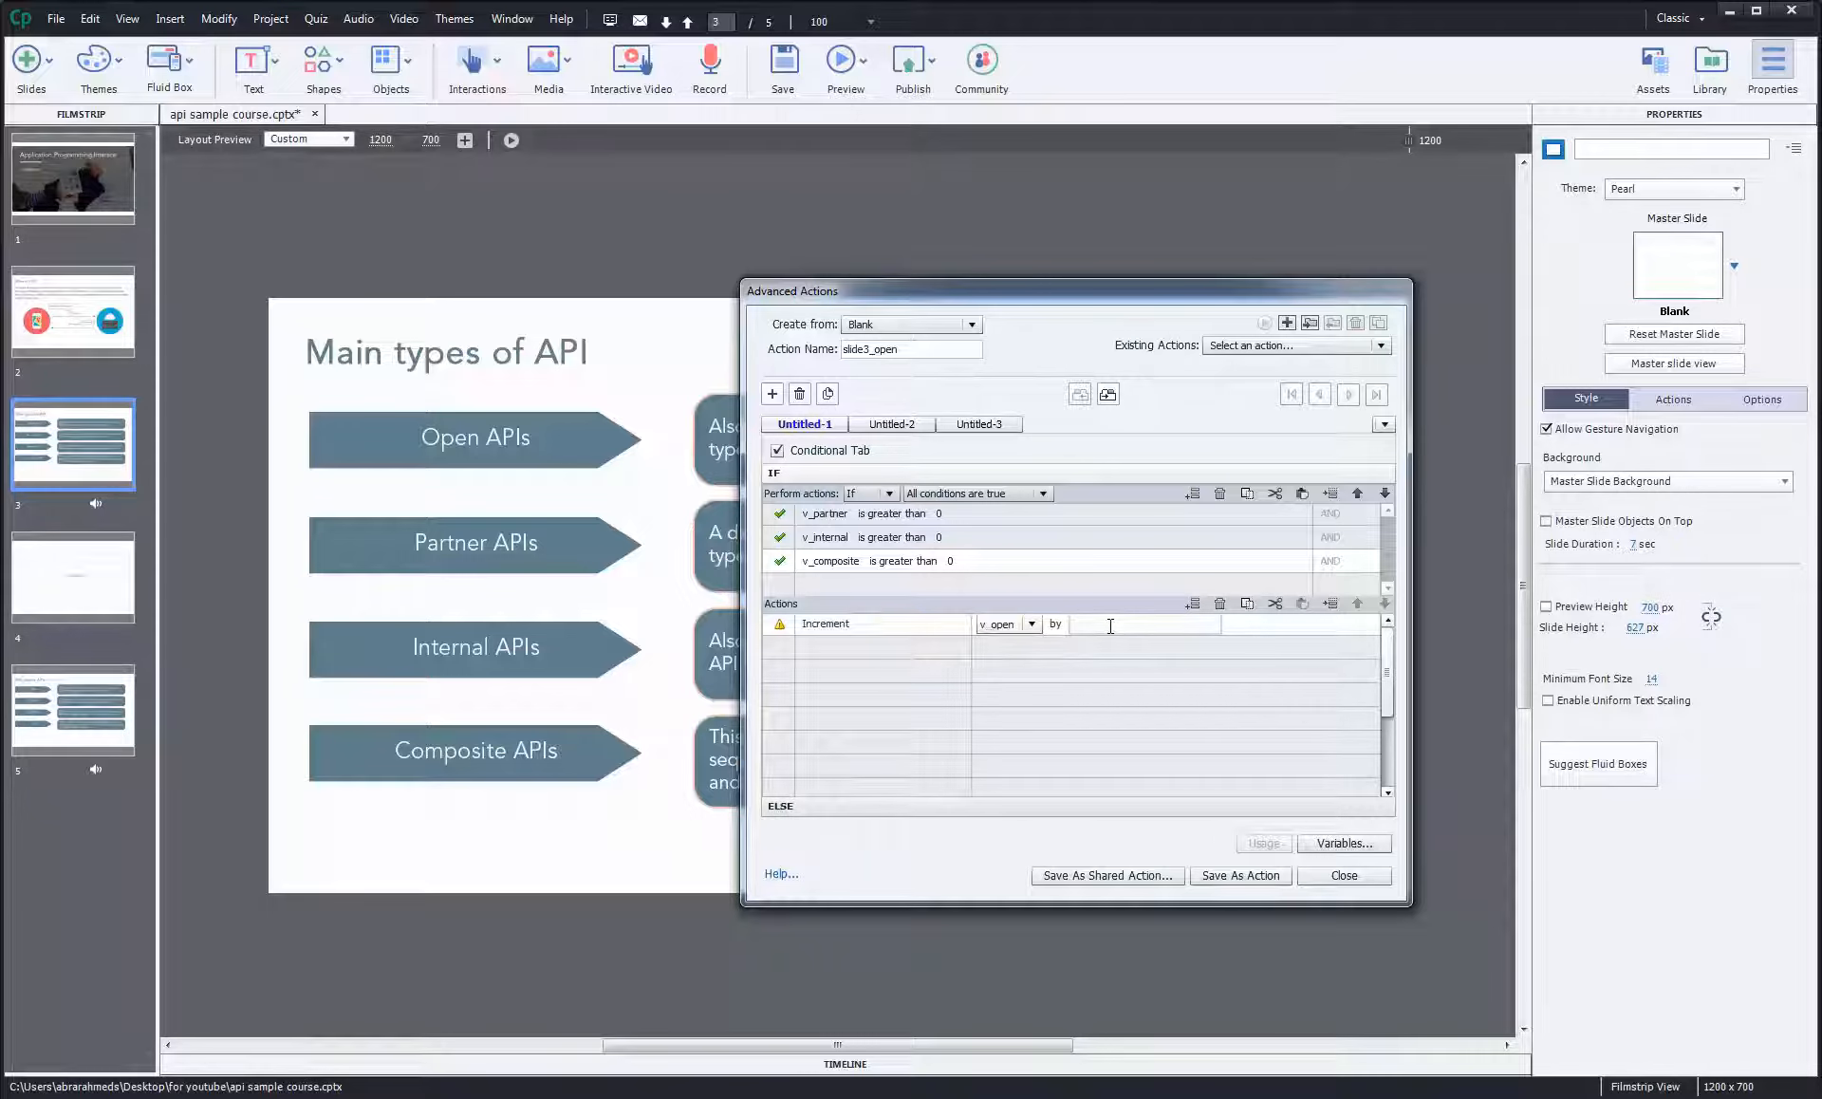
pyautogui.write('1')
pyautogui.click(1093, 705)
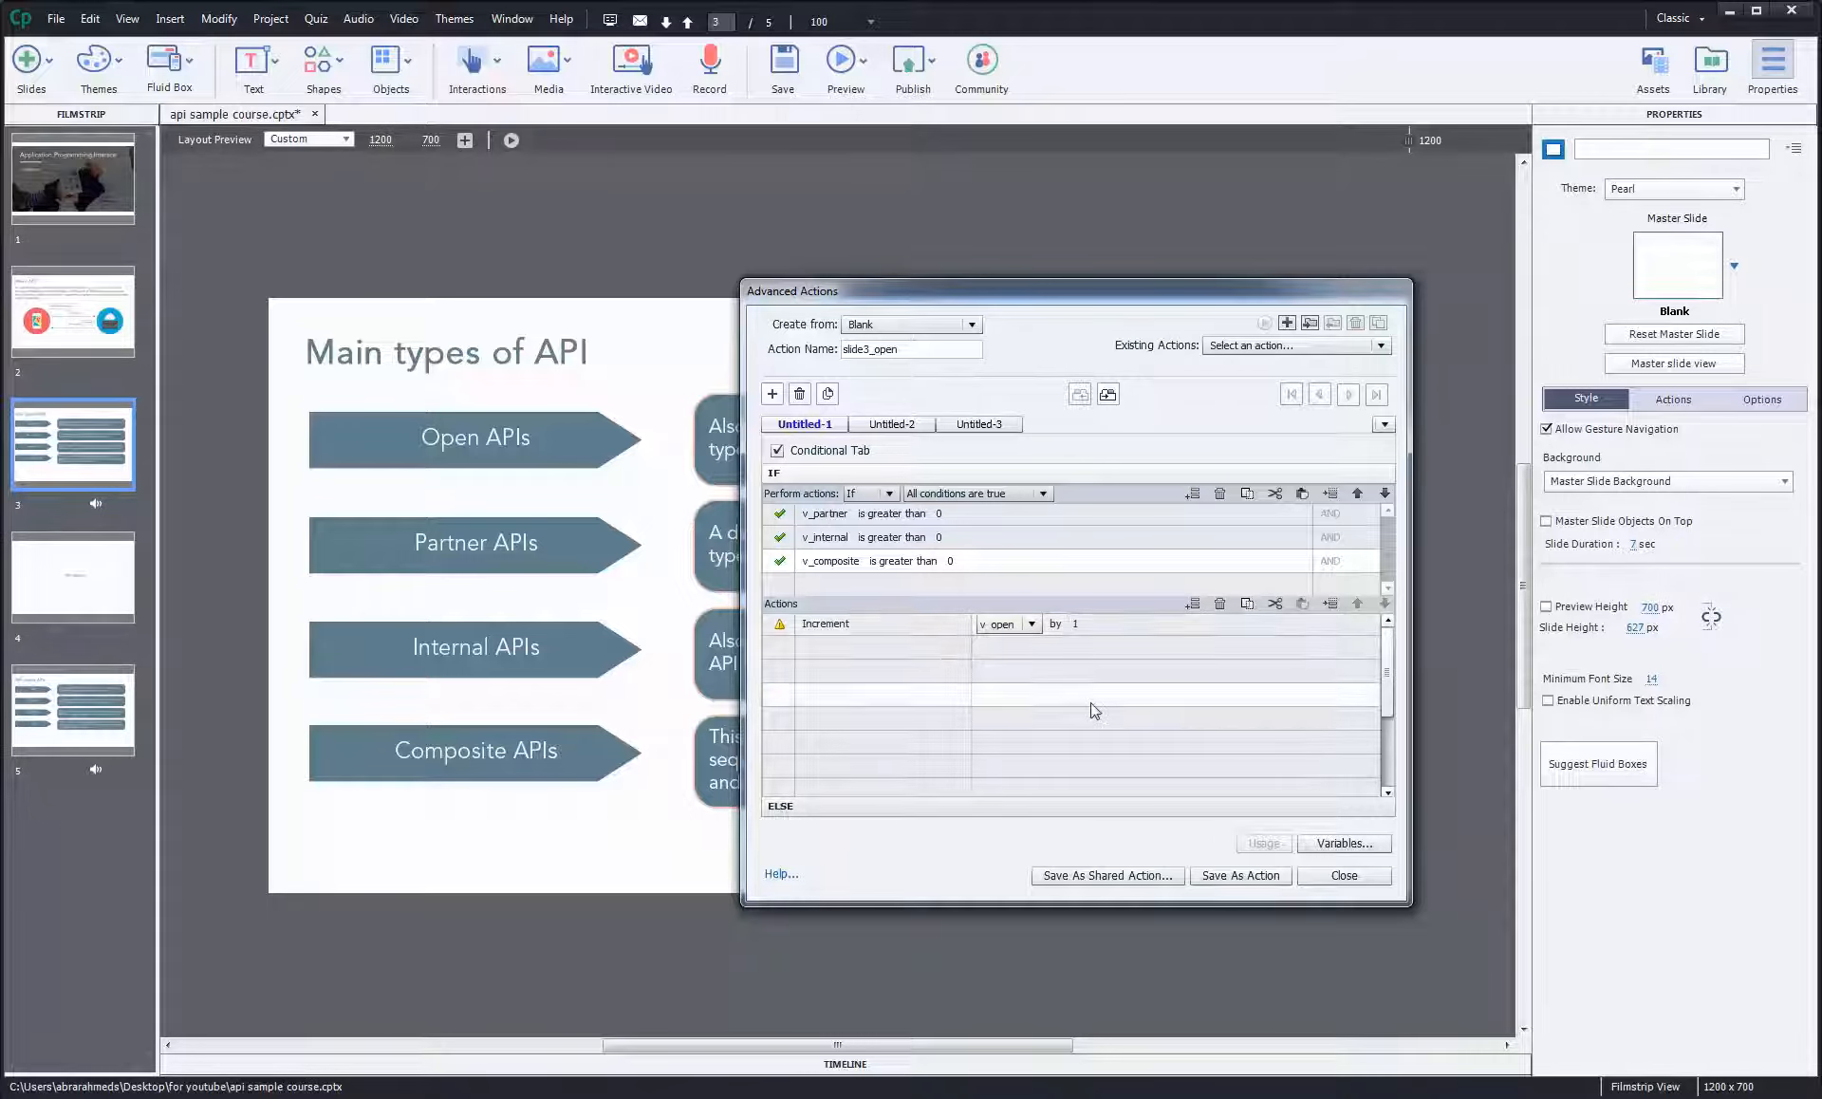
# Add a Show Playbar action below the Increment action in the IF branch.
pyautogui.click(890, 656)
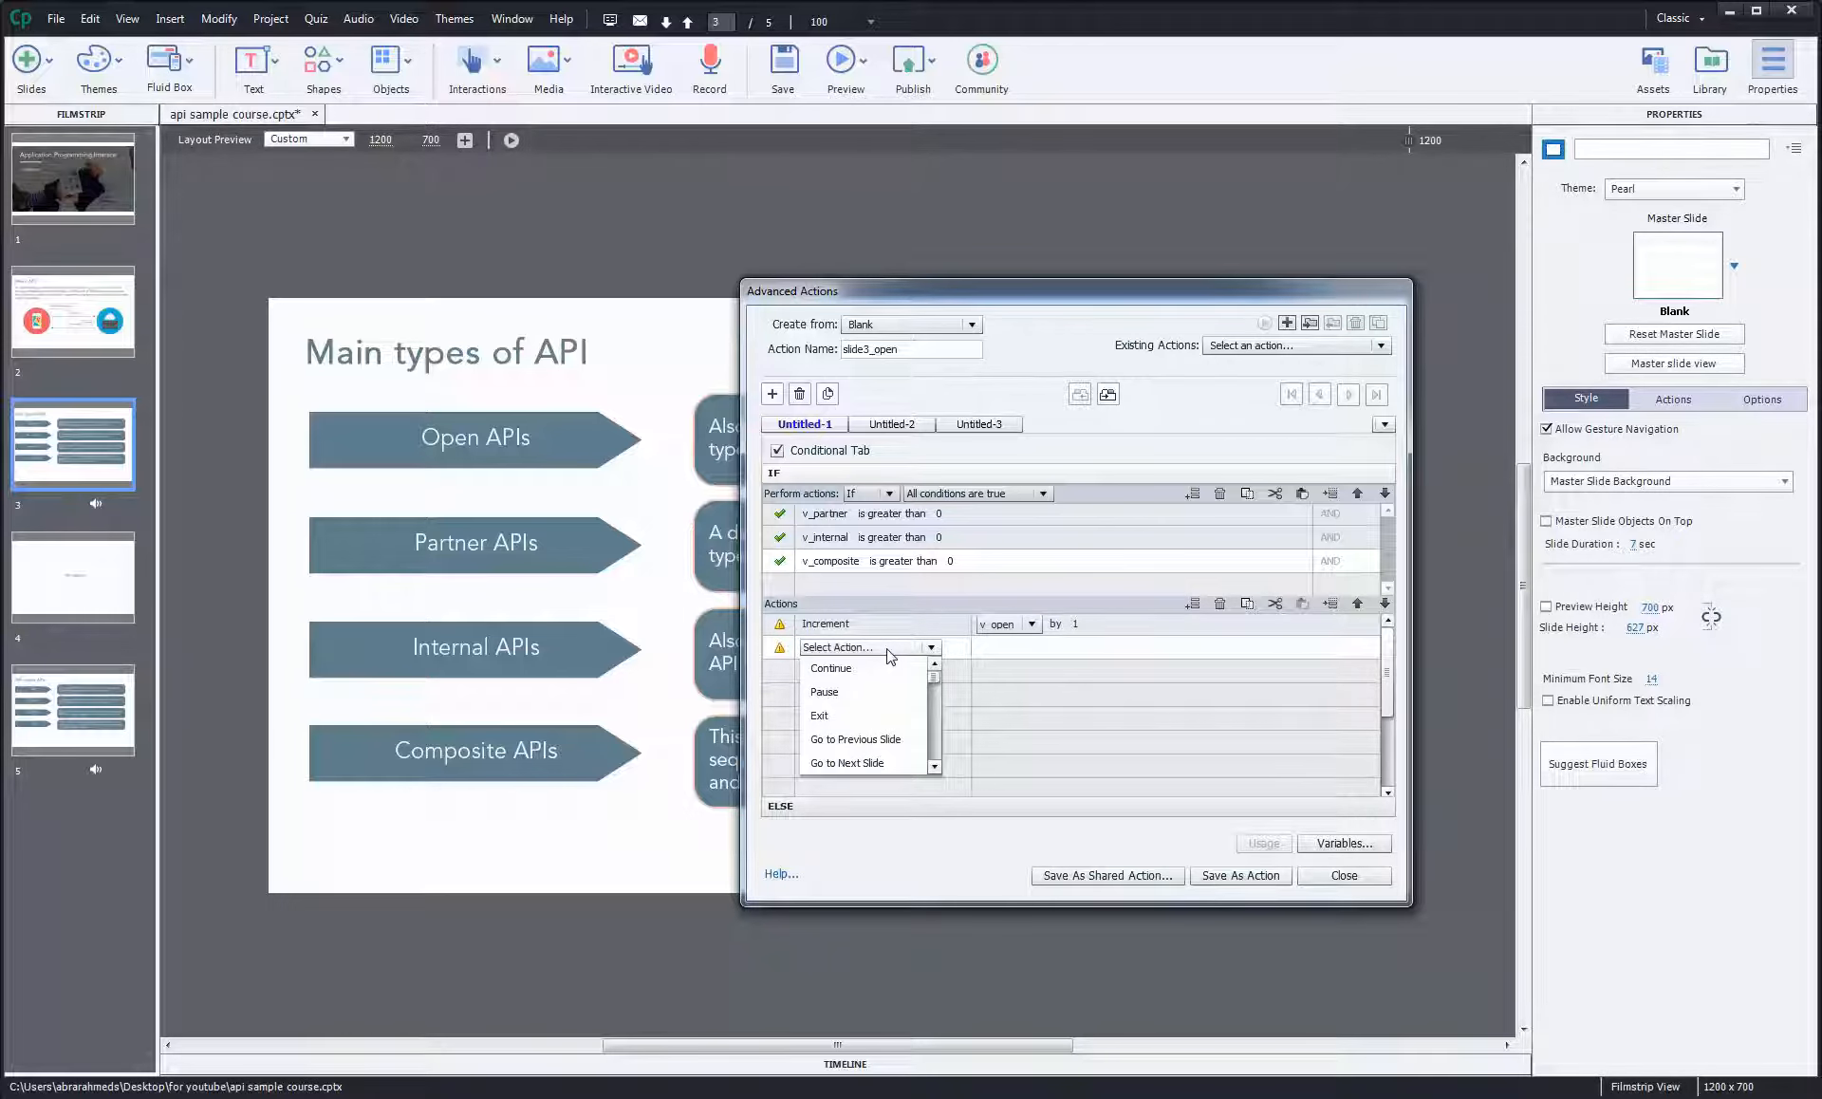
pyautogui.write('sh')
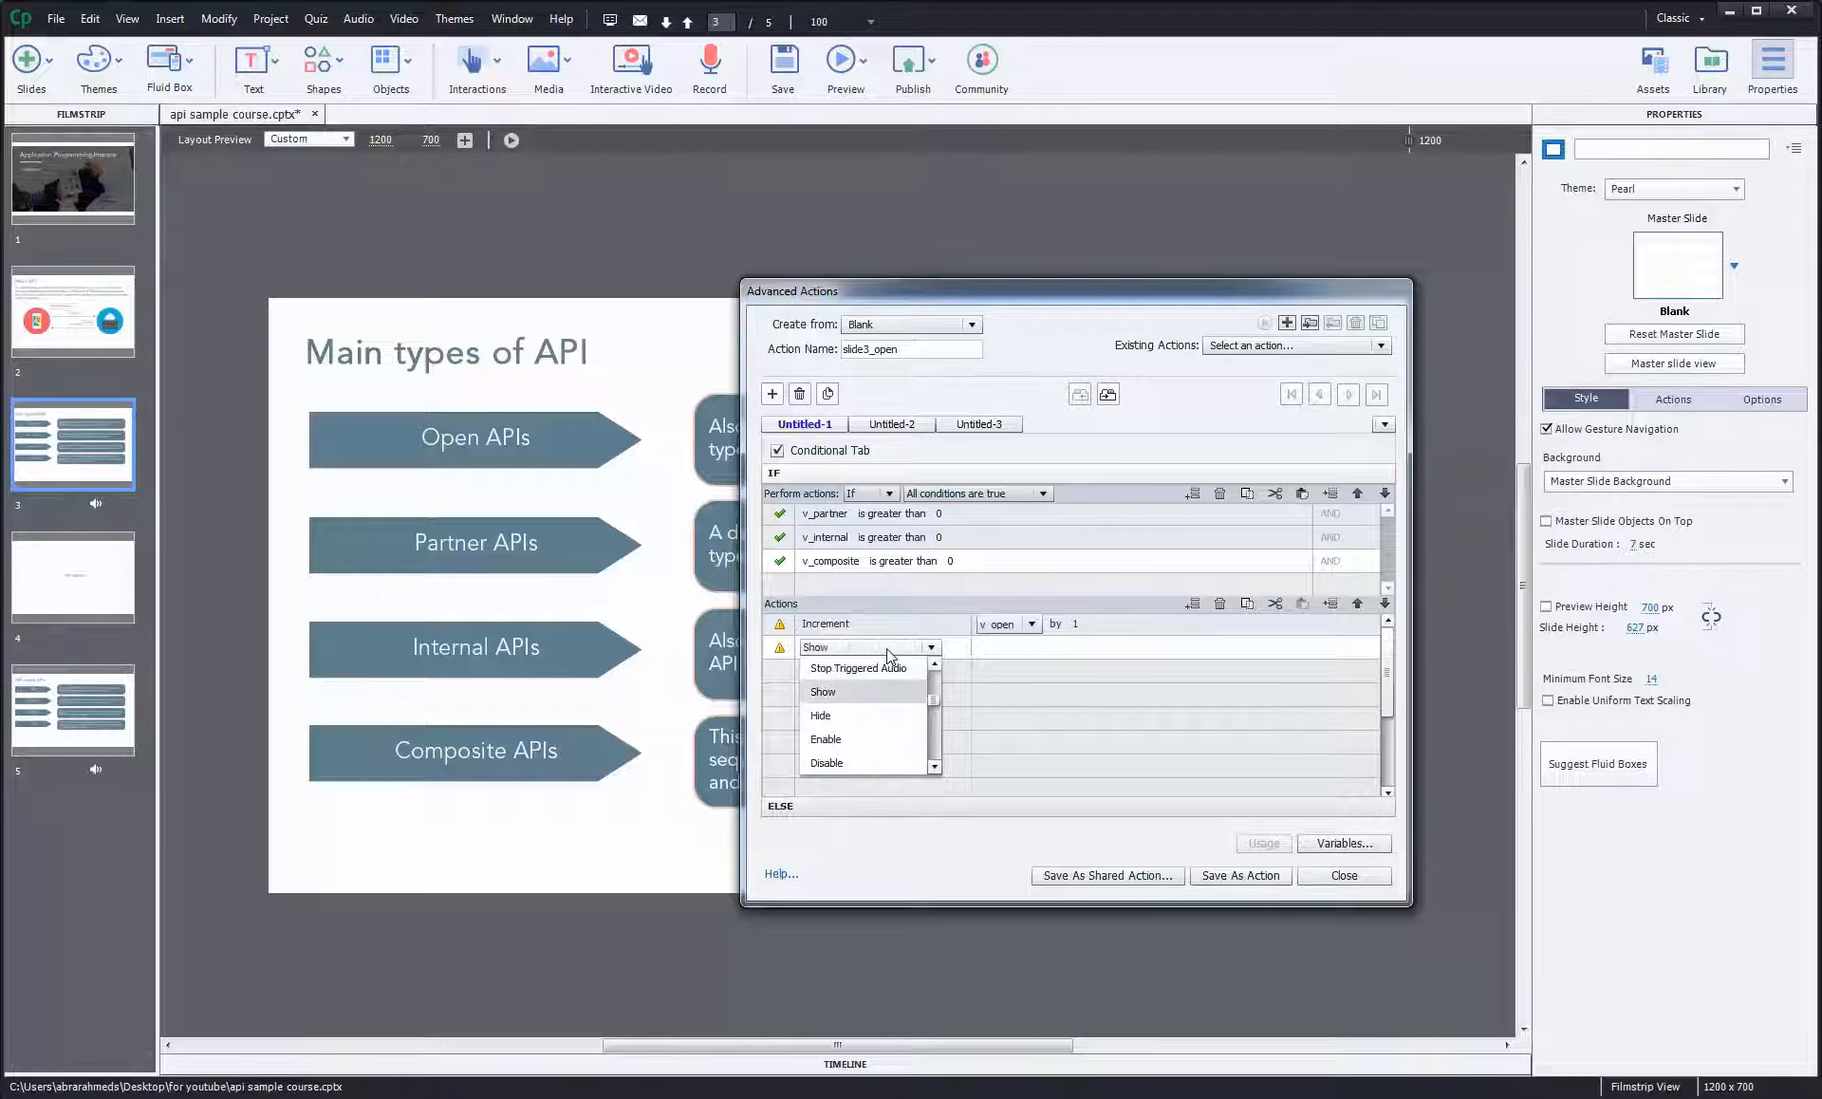
pyautogui.press('s')
pyautogui.press('s')
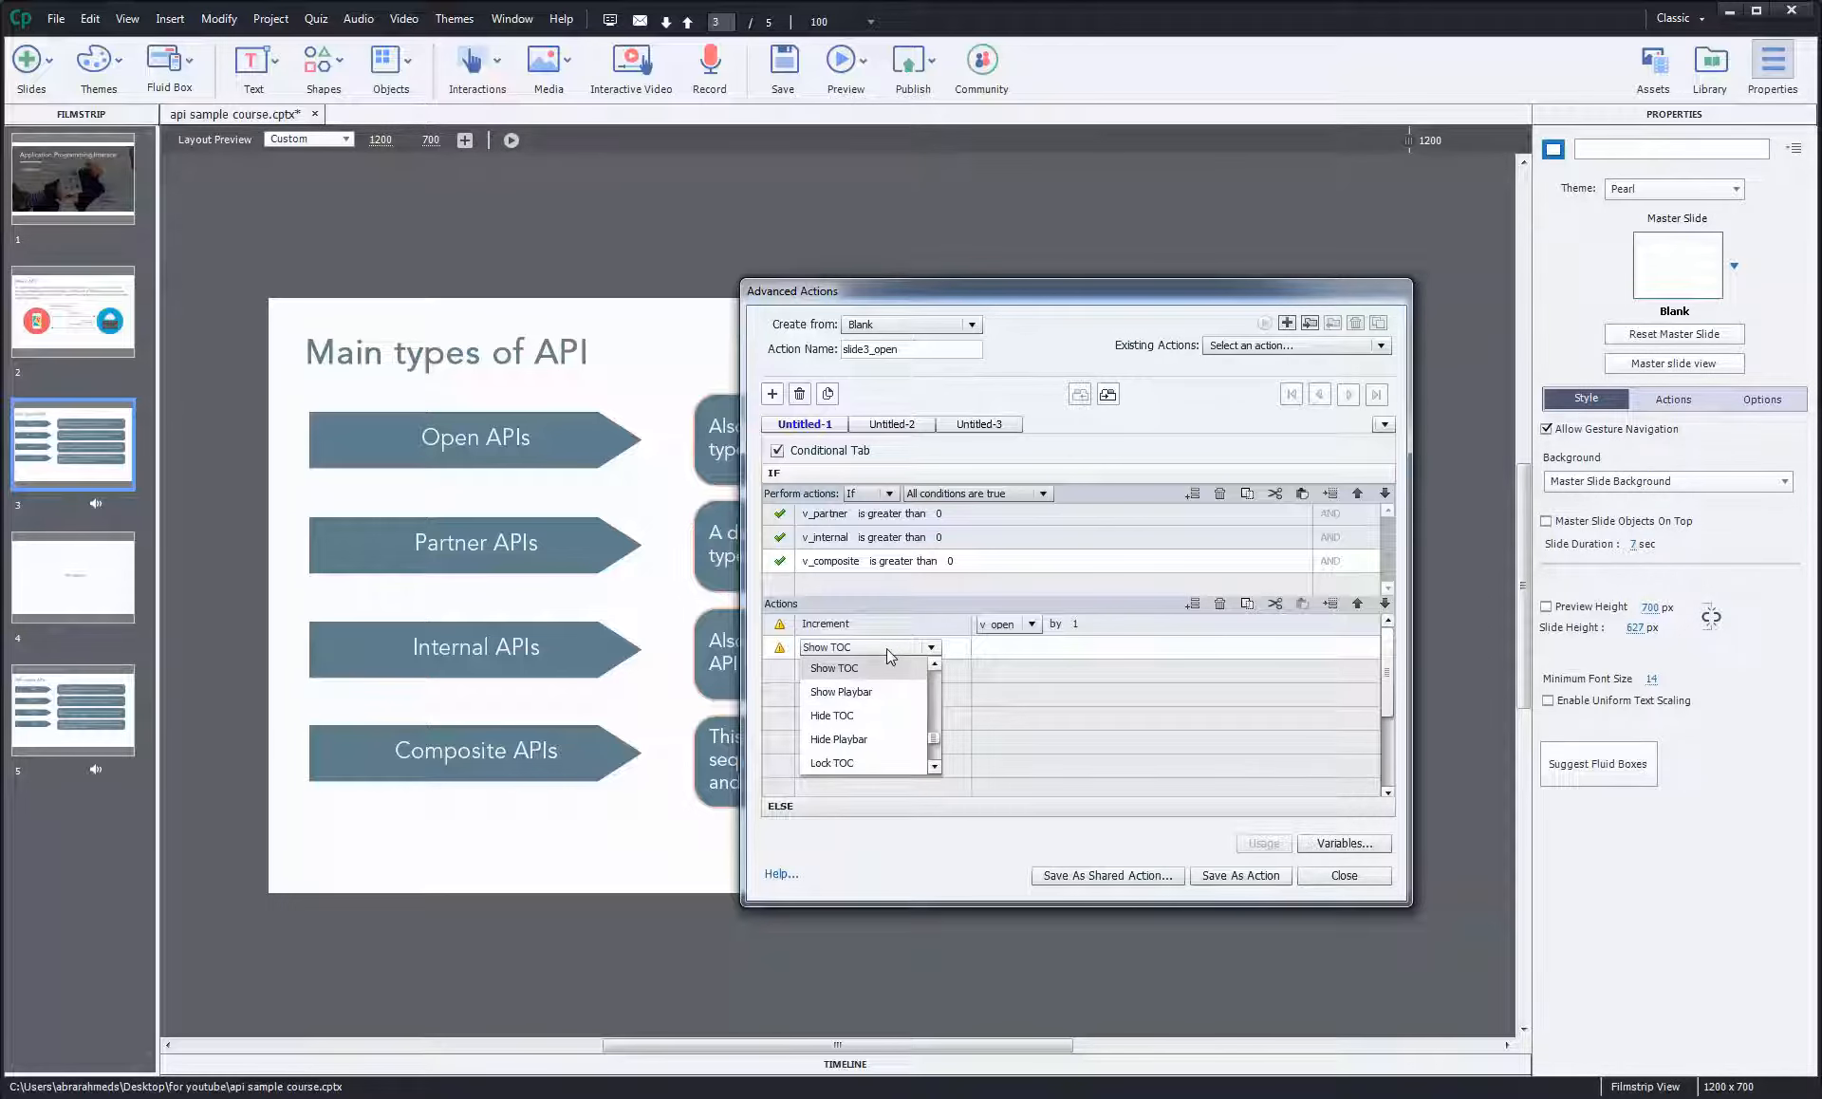
pyautogui.click(840, 692)
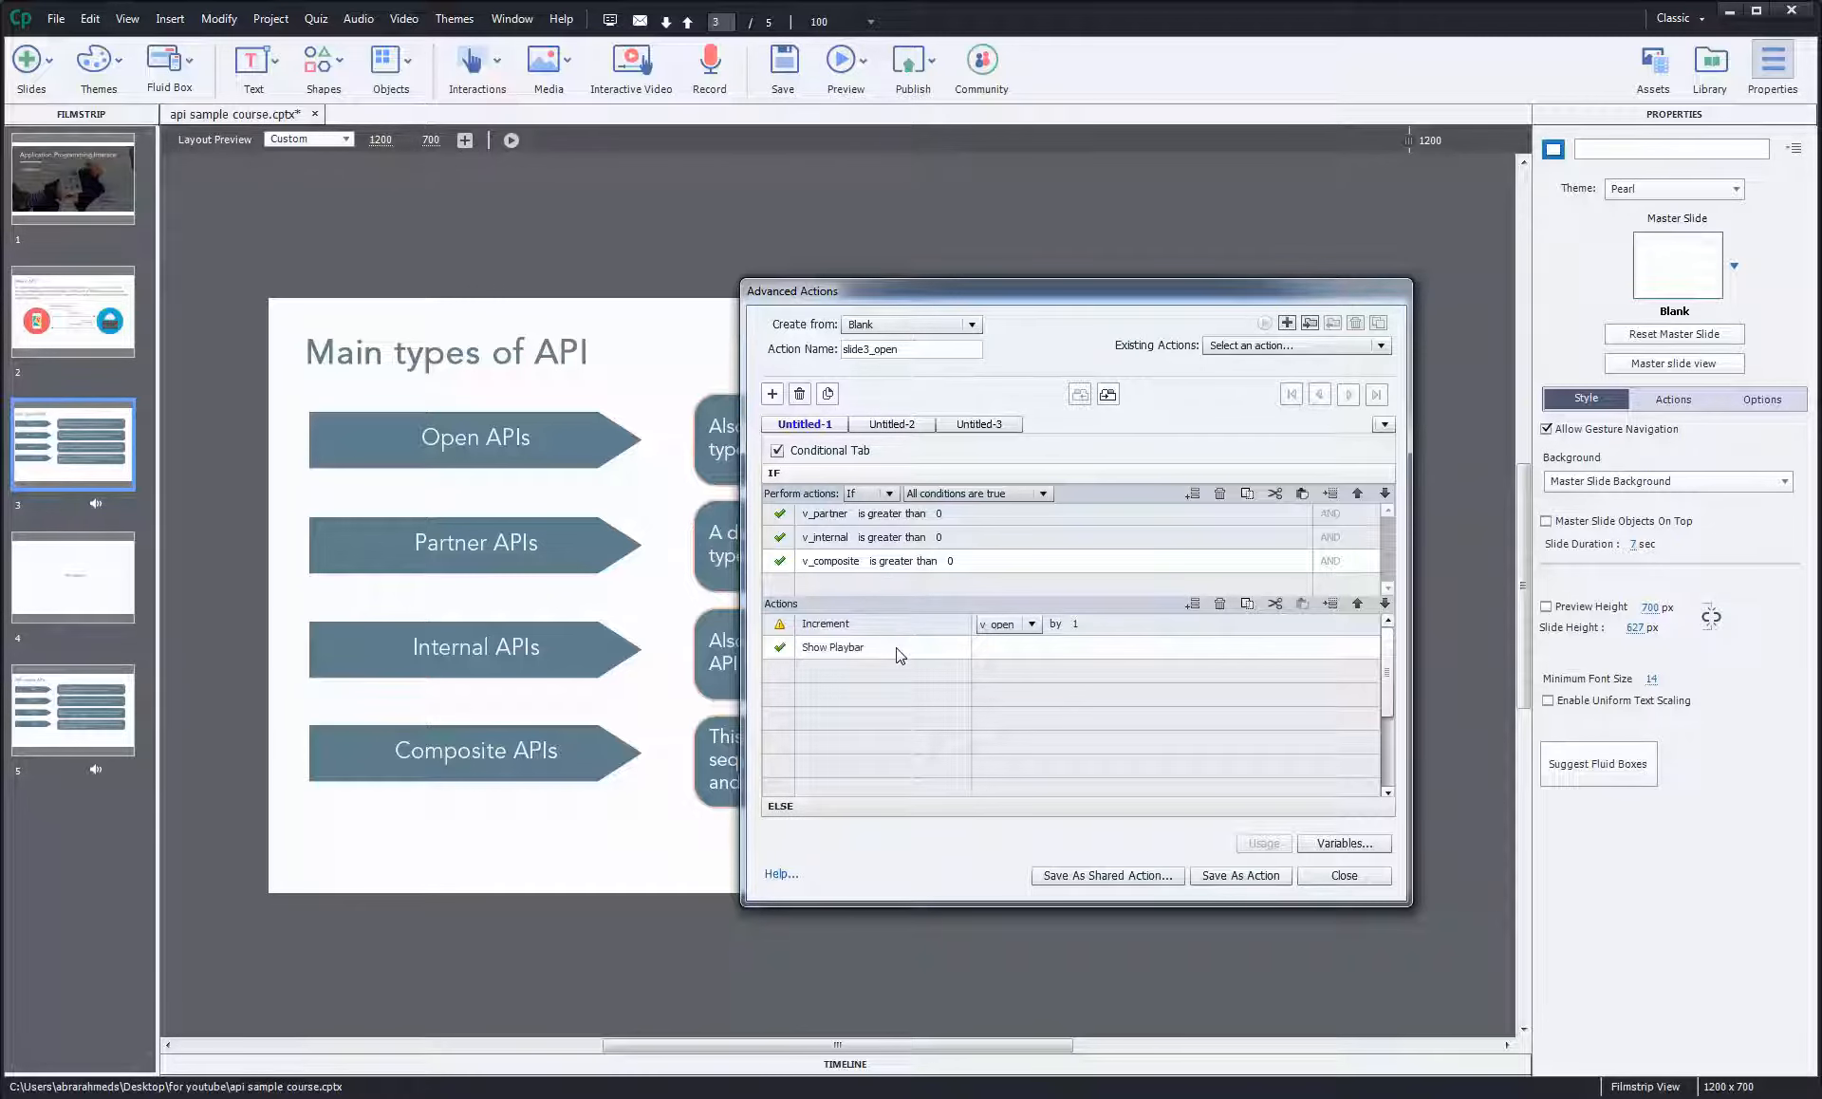
# Pick v_open from the suggested variables to validate the IF branch's Increment action.
pyautogui.click(882, 809)
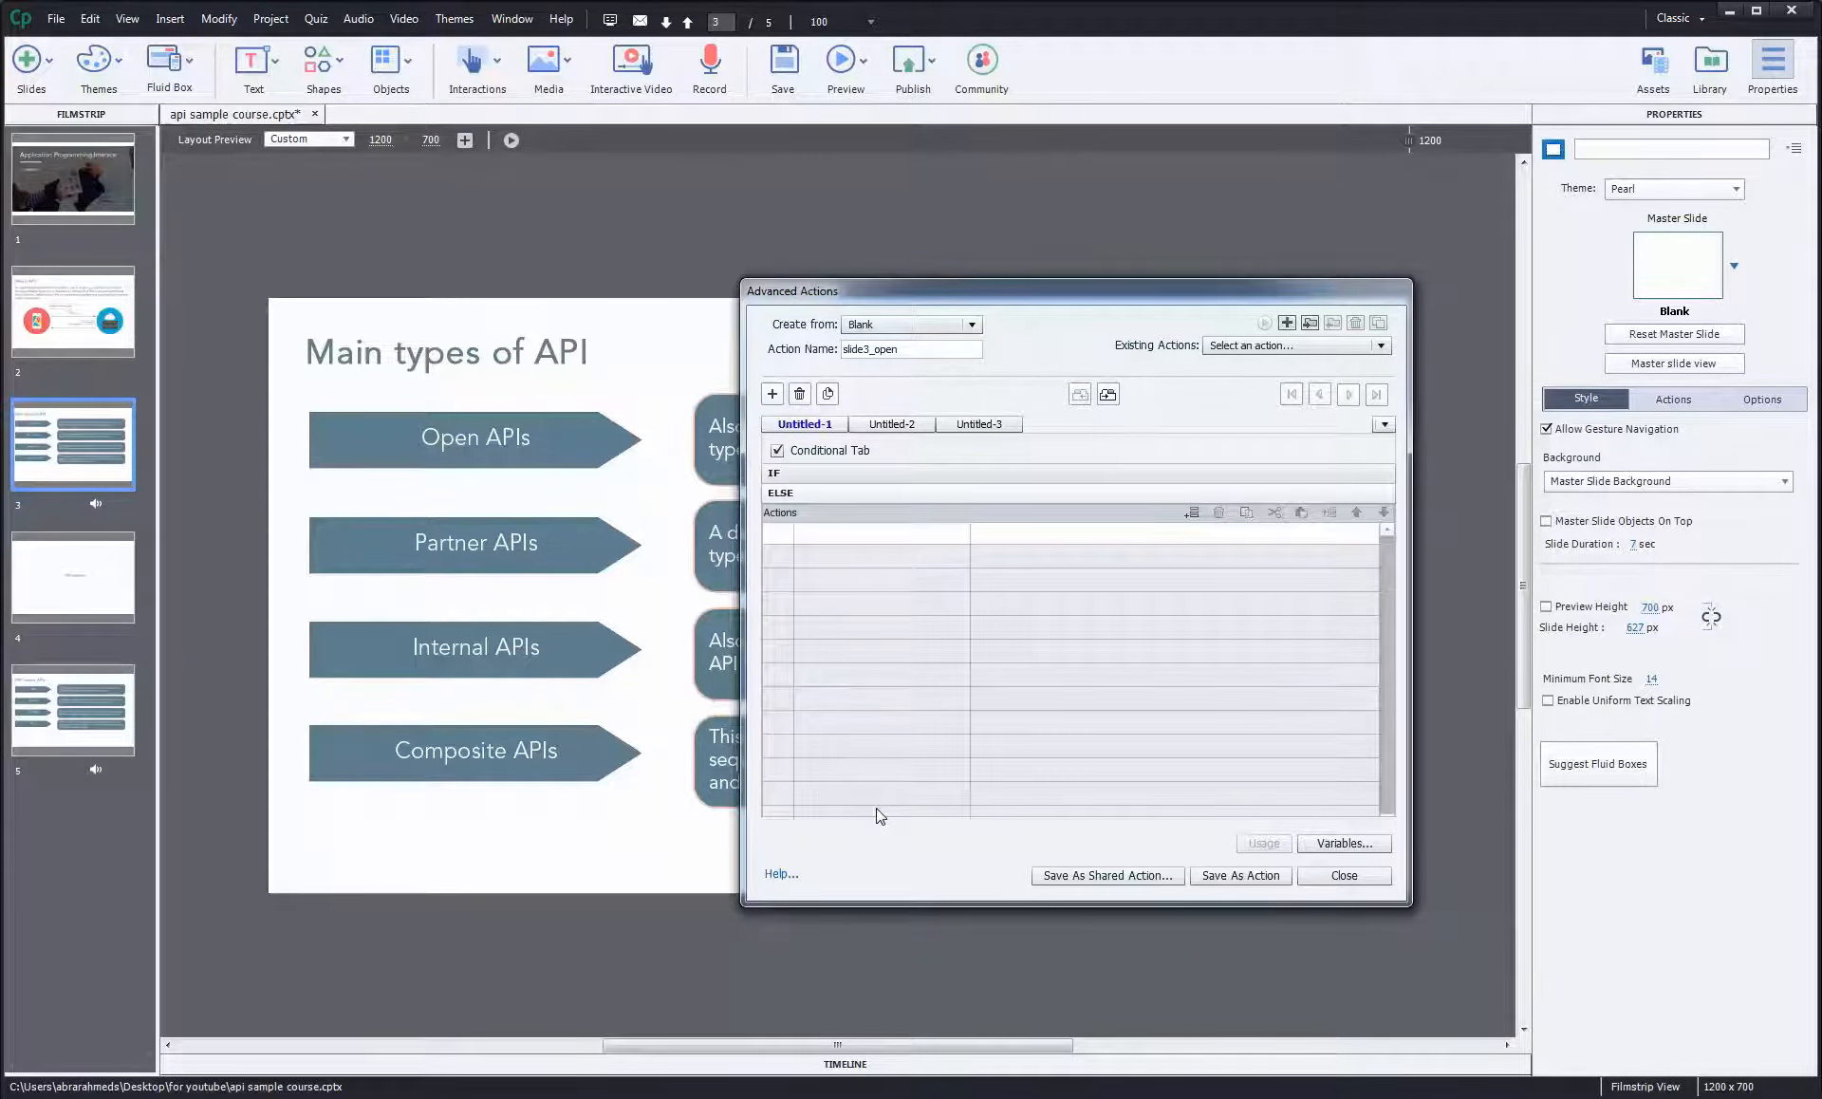
pyautogui.click(895, 475)
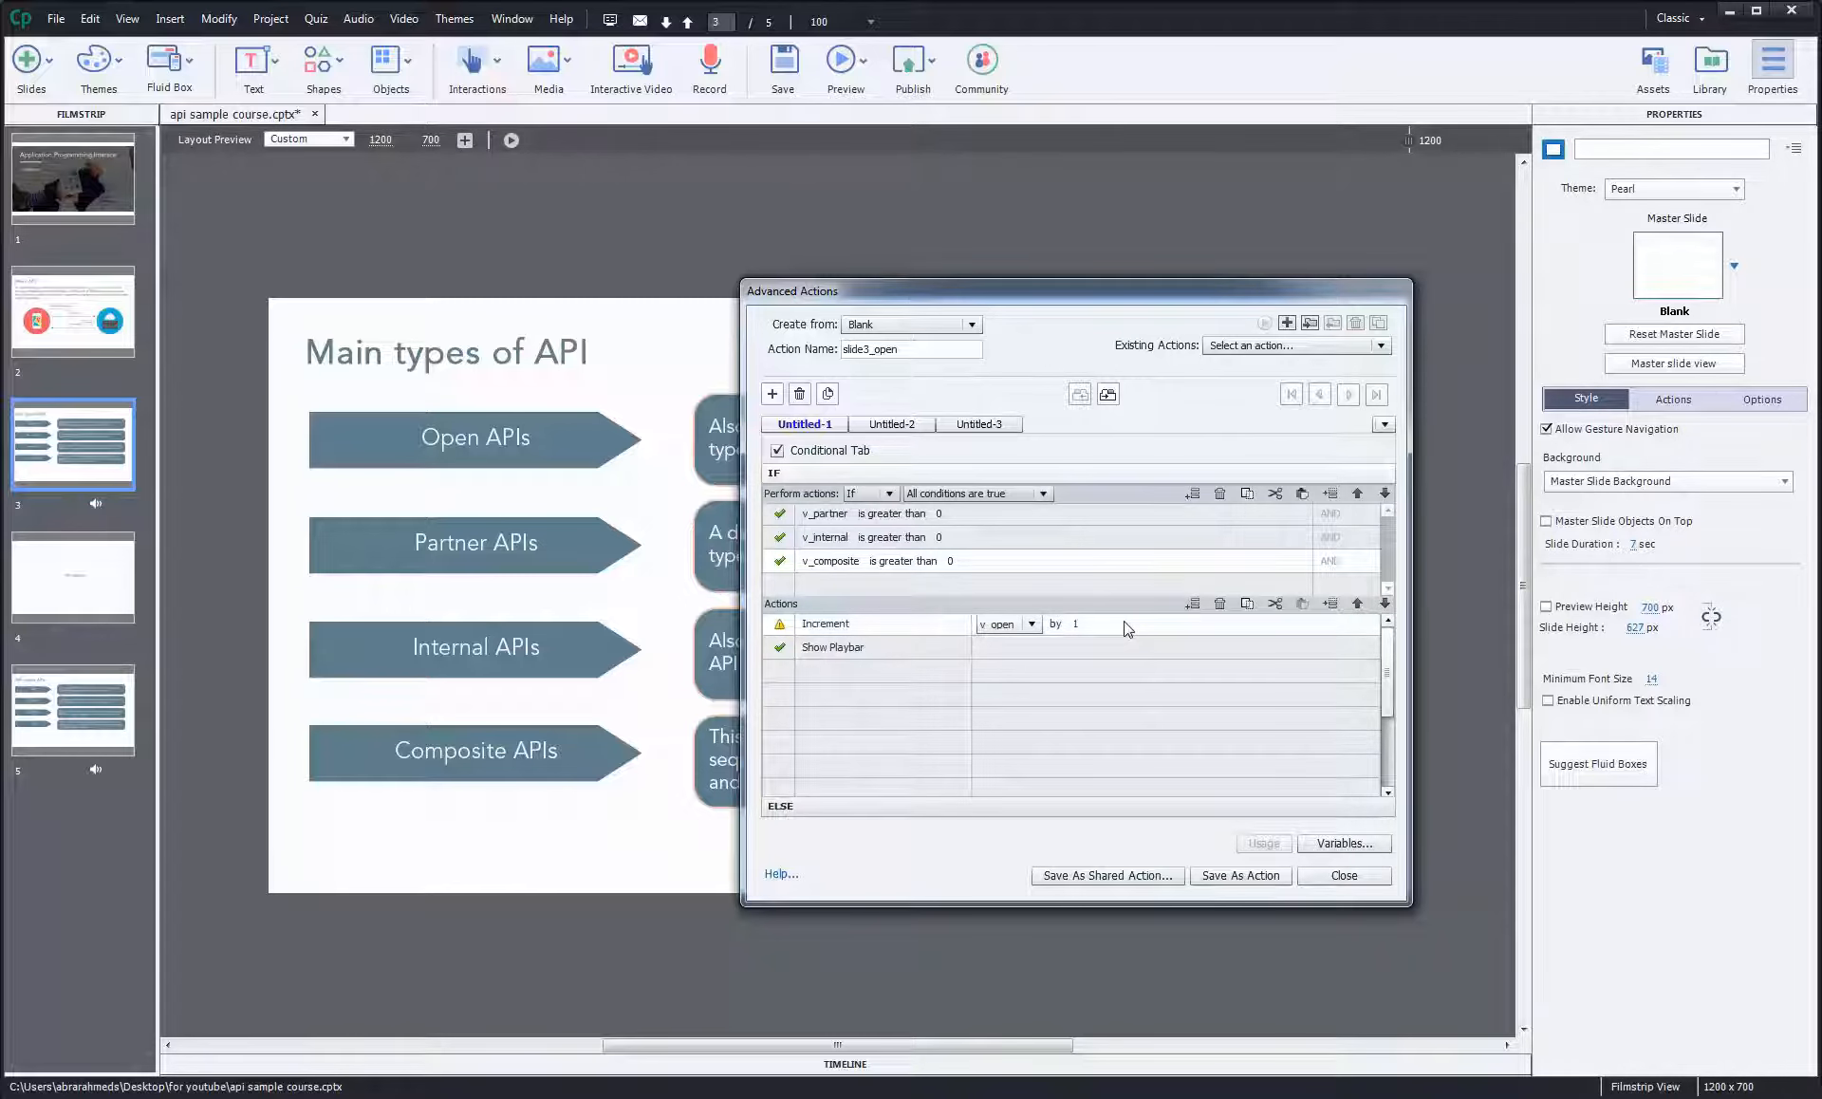
pyautogui.click(1006, 625)
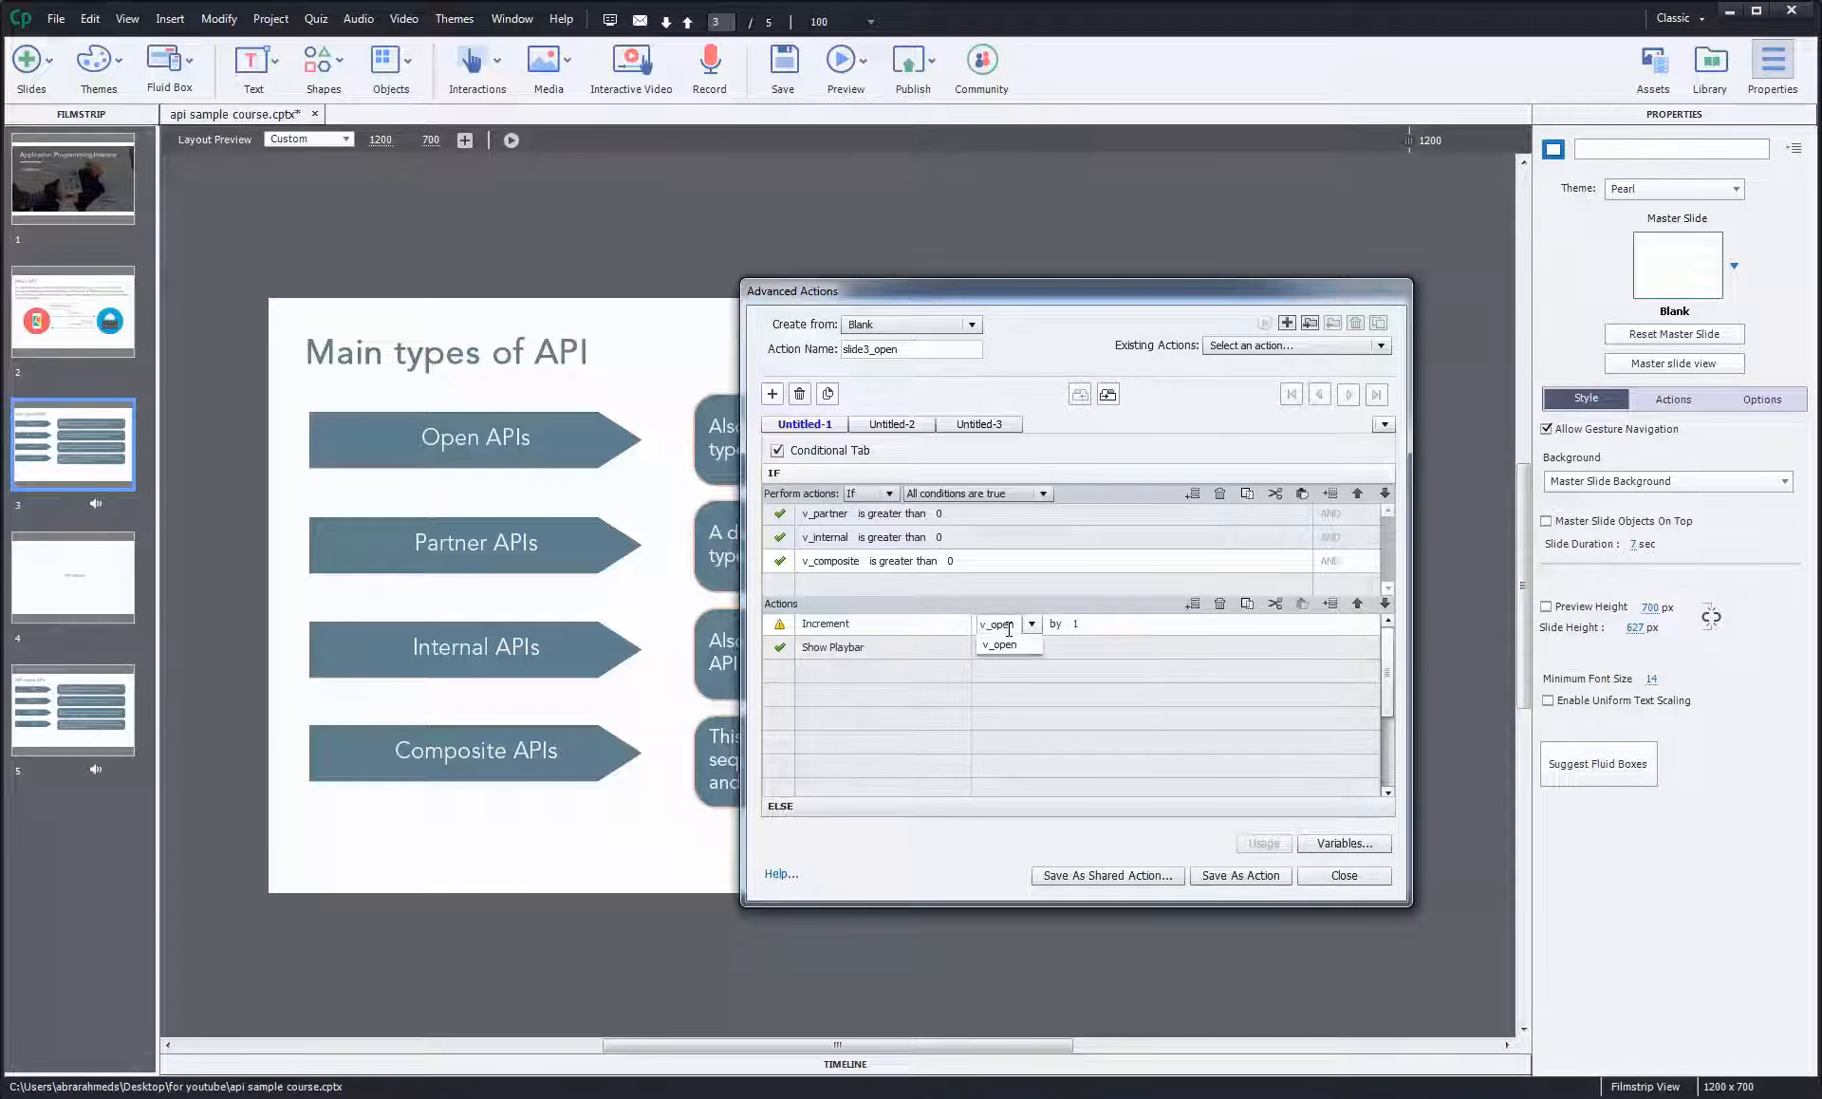
pyautogui.click(1004, 644)
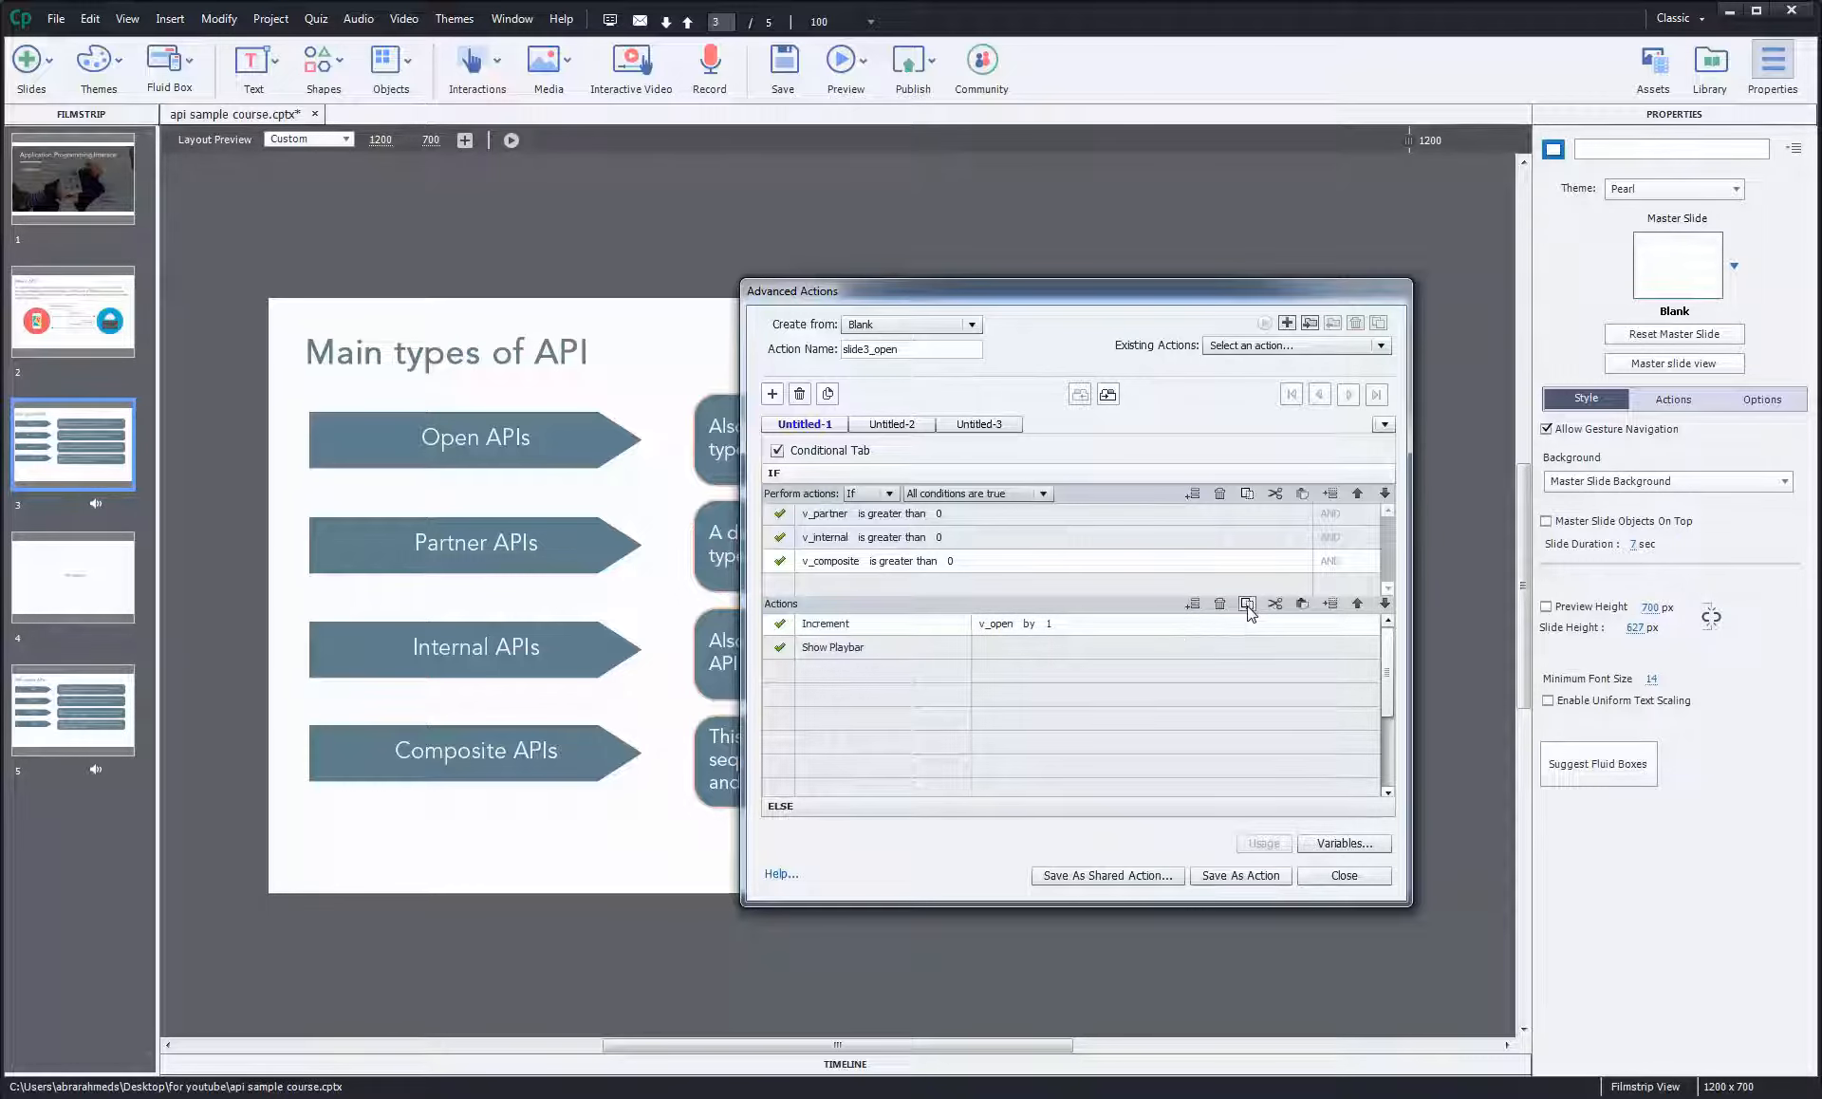
# Copy the Increment v_open by 1 action into the ELSE branch and return to the IF branch.
pyautogui.click(981, 808)
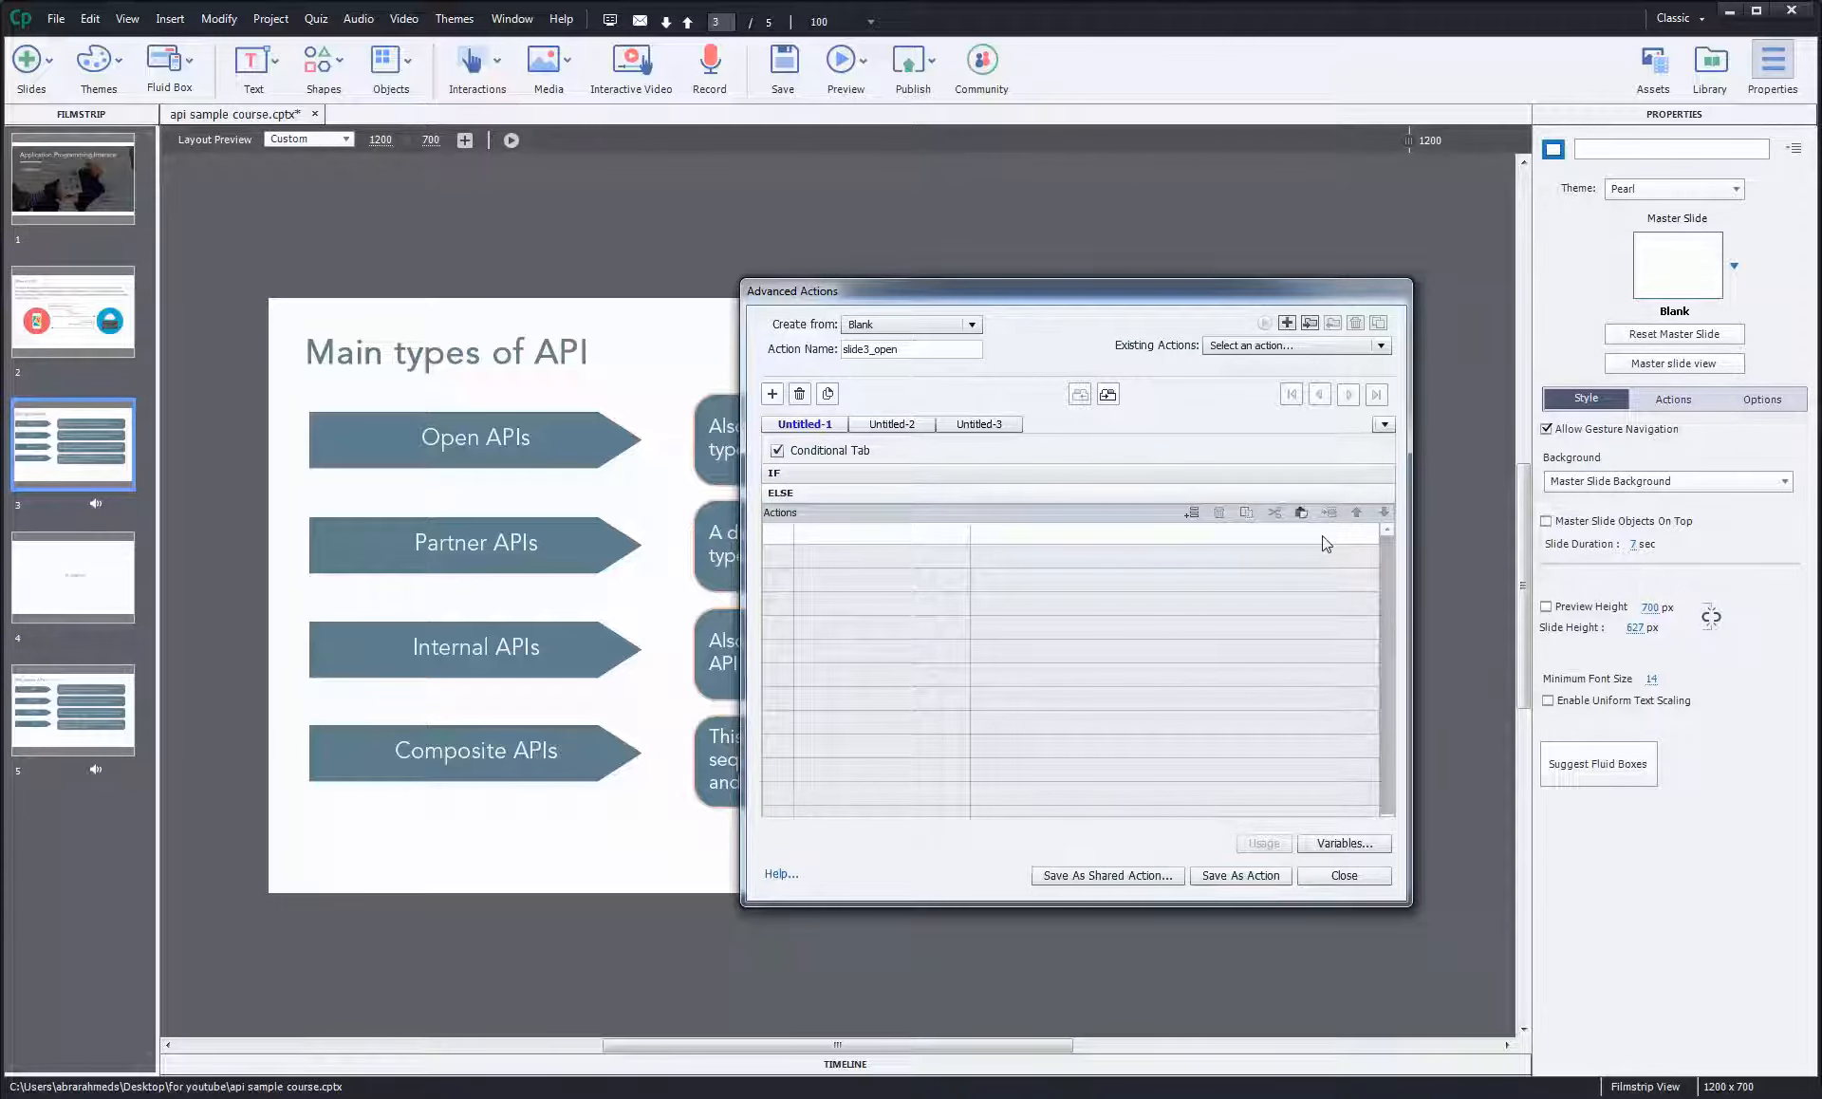
pyautogui.click(1302, 516)
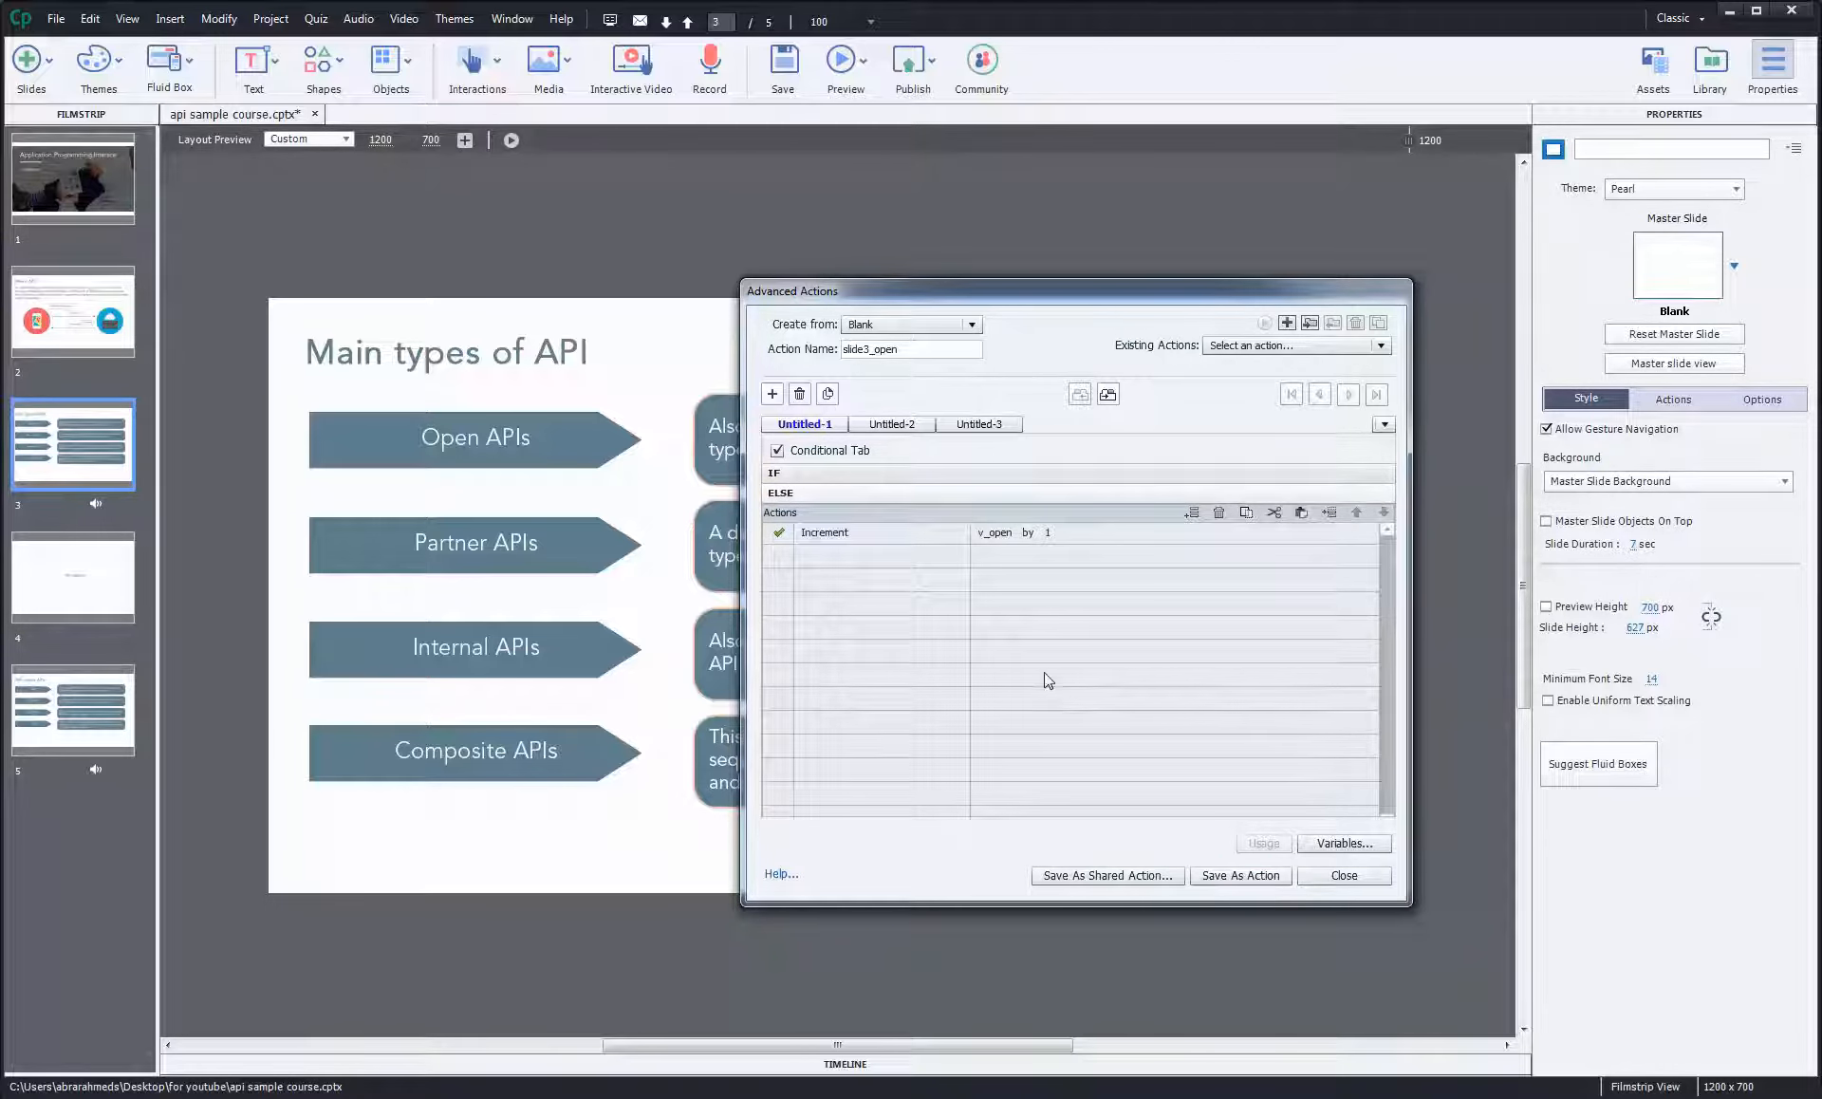
pyautogui.click(927, 494)
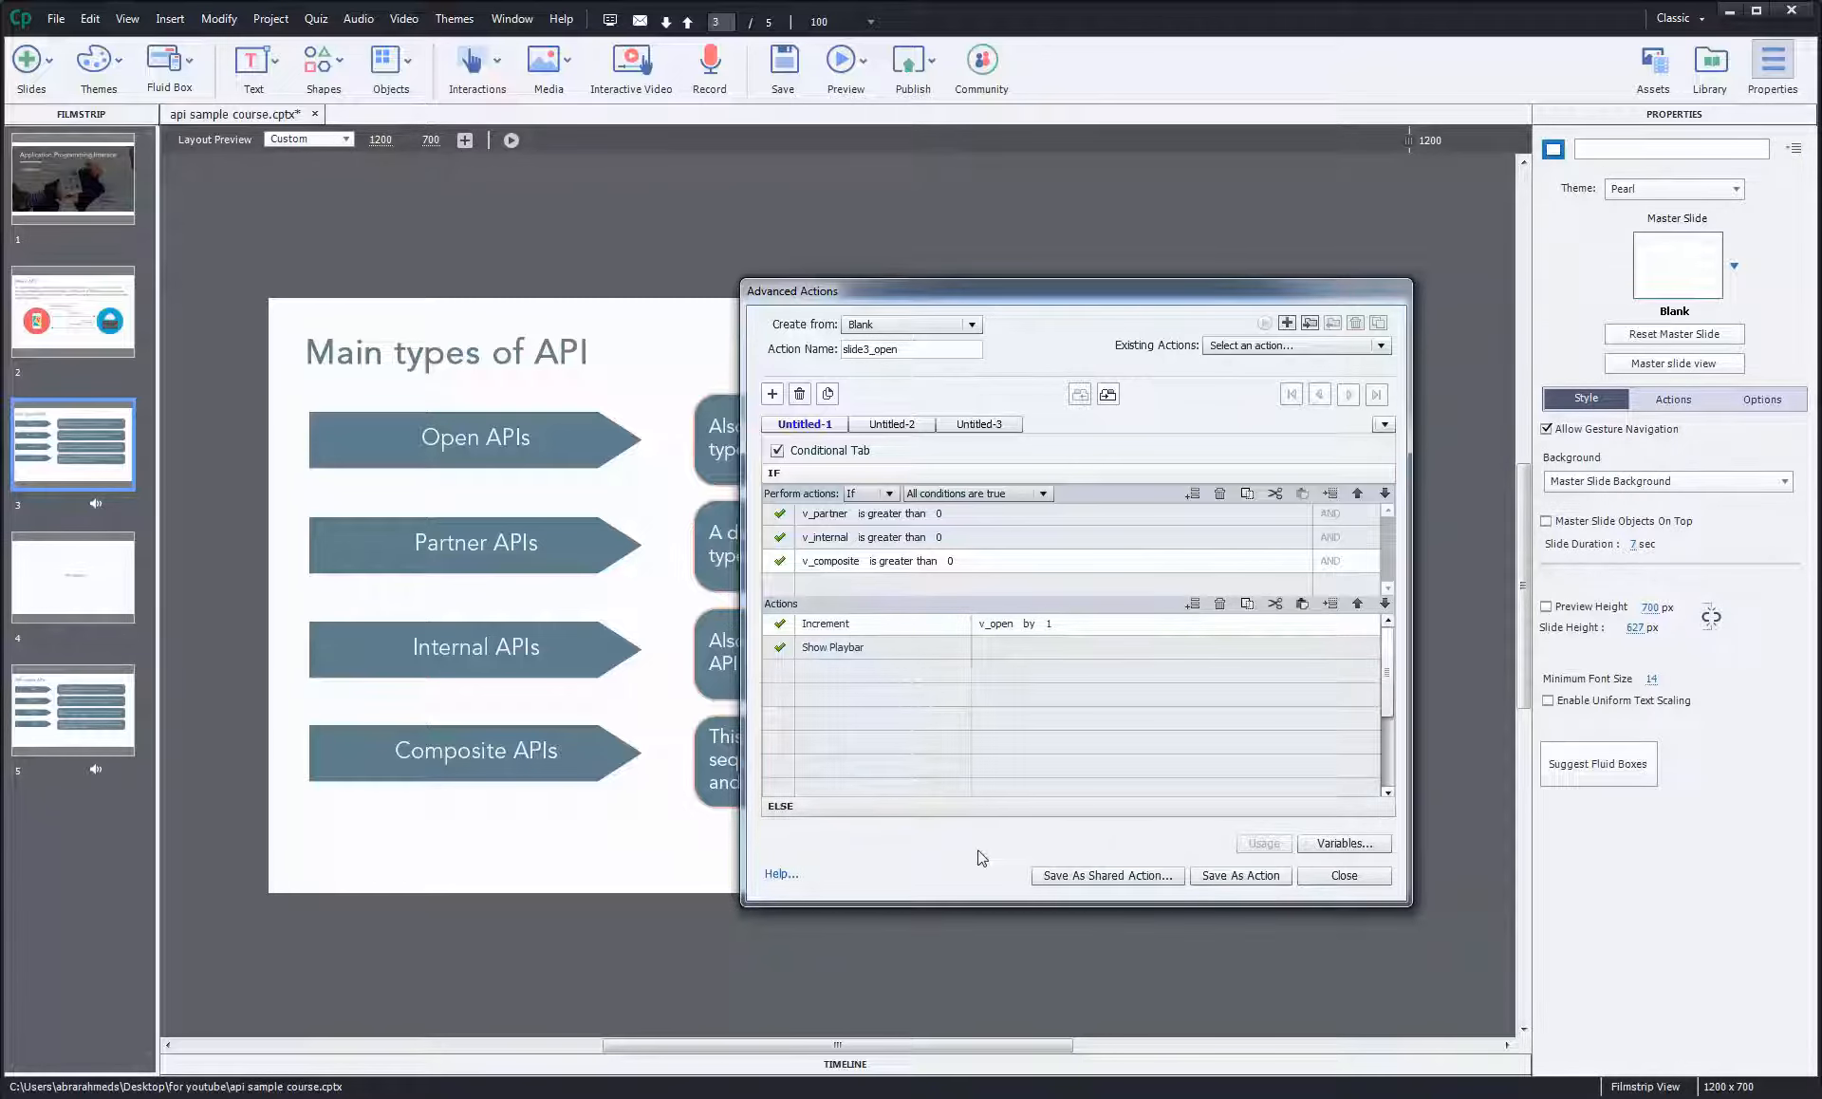
# Open the Untitled-2 decision and move the Advanced Actions dialog away from the slide's upper text boxes.
pyautogui.click(899, 427)
pyautogui.moveTo(816, 290); pyautogui.dragTo(1124, 607)
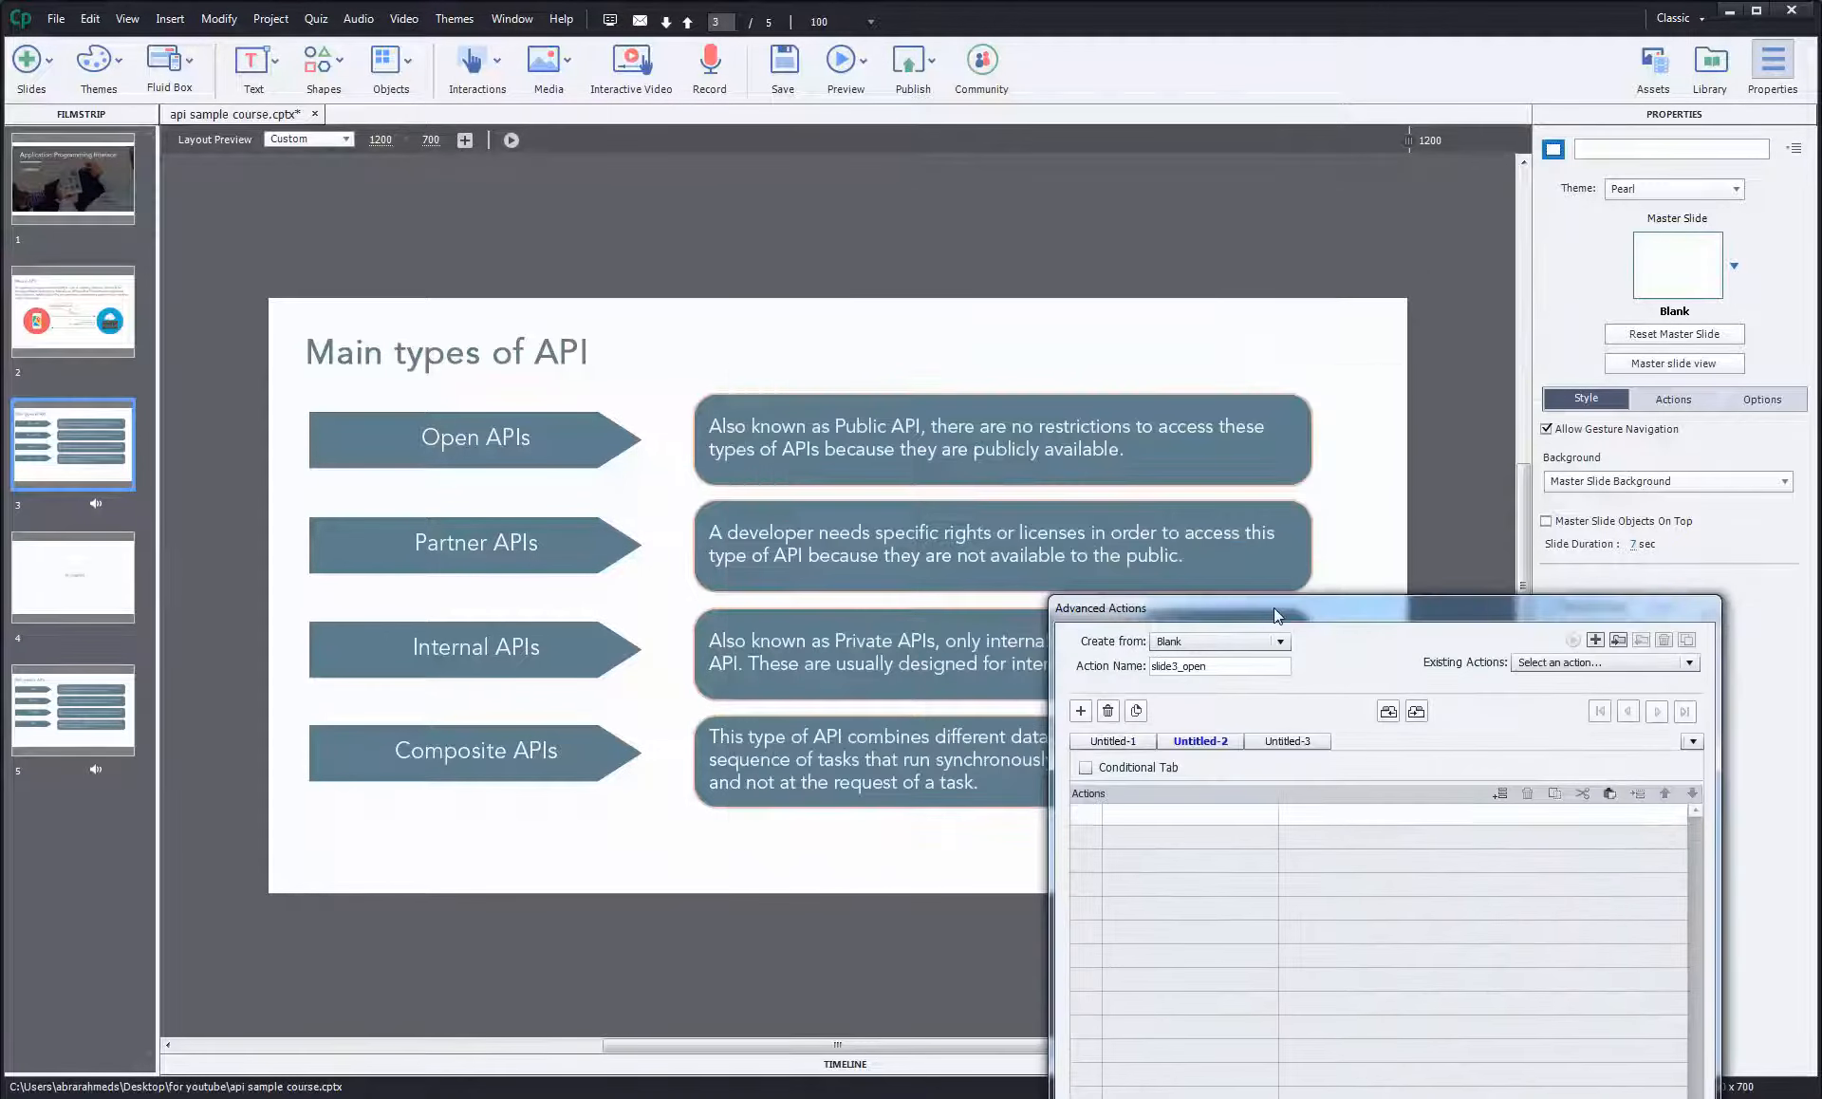